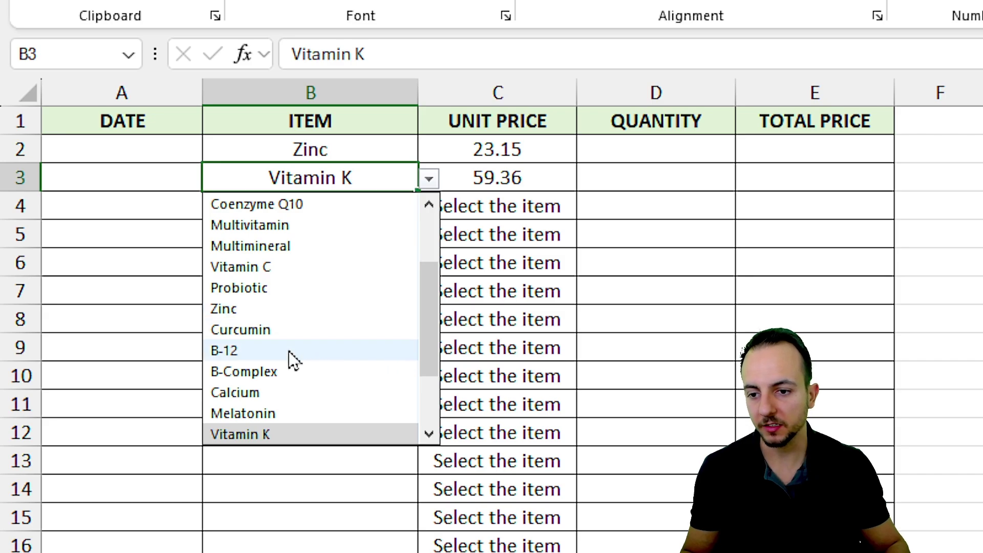
- Choose B-12 in cell B3 and Magnesium in cell B4 from the ITEM dropdown lists
click(291, 353)
drag(358, 203, 353, 348)
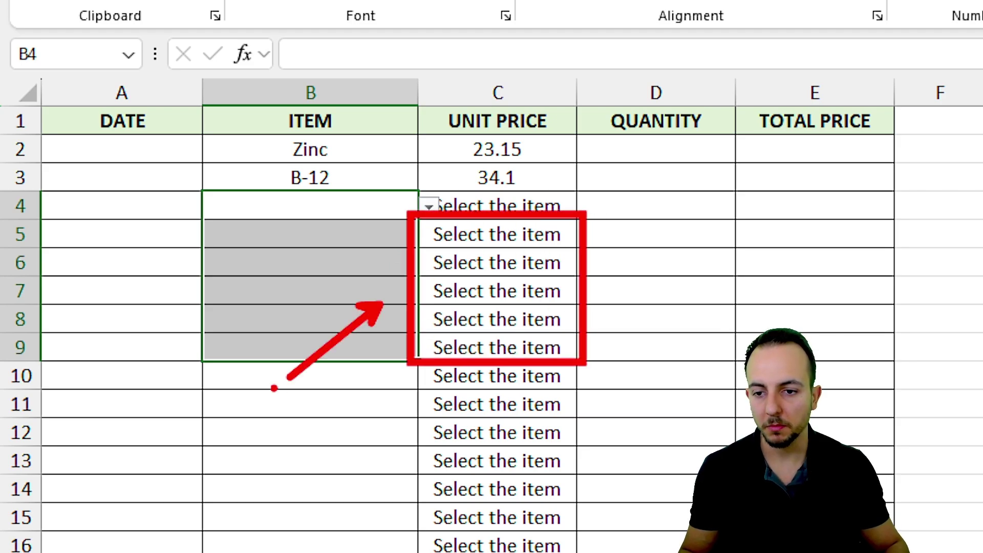
click(427, 209)
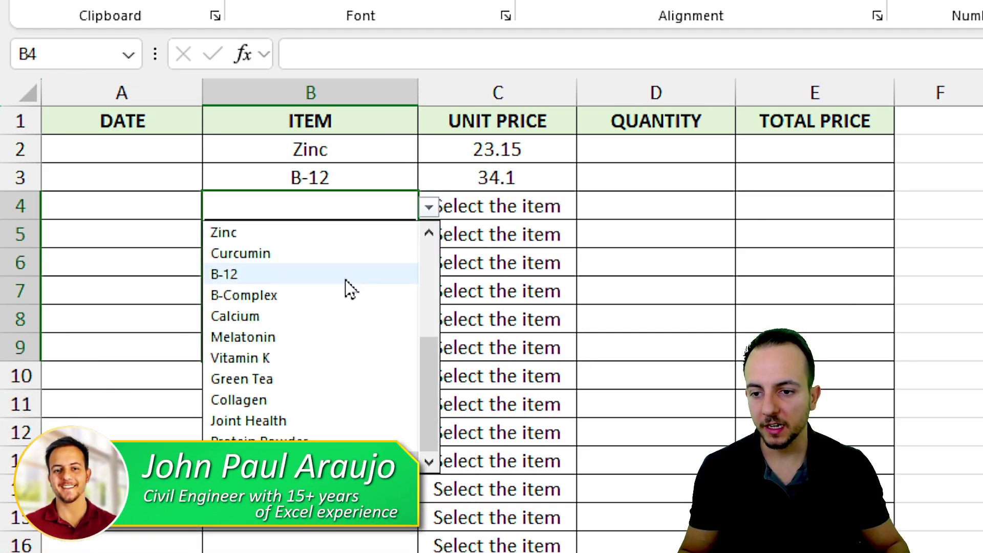
scroll(330, 315, up, 4)
click(310, 256)
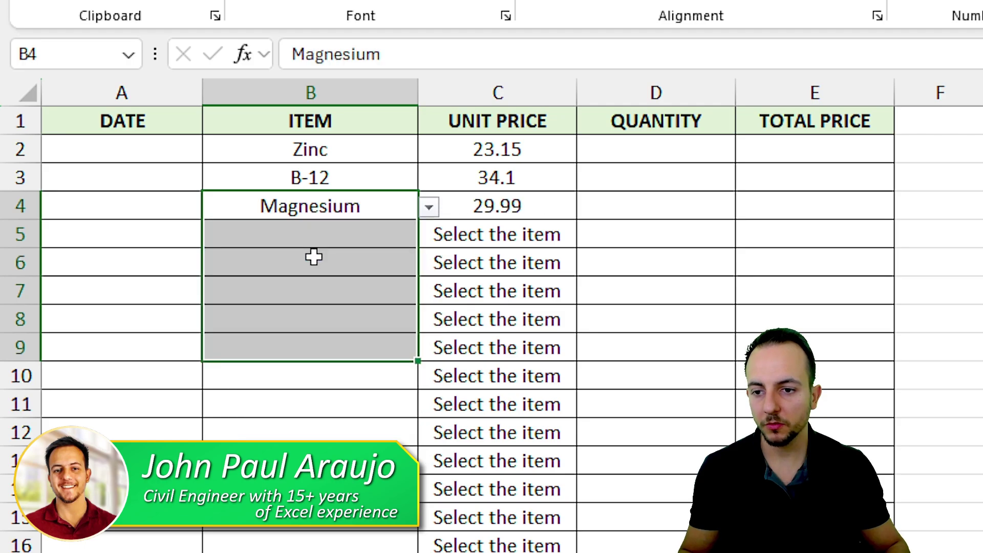
click(314, 258)
- Examine the product table's product, unit price, shelf location and expiration date columns on the neighbouring sheet, and return to the order table
key(ctrl+Page_Down)
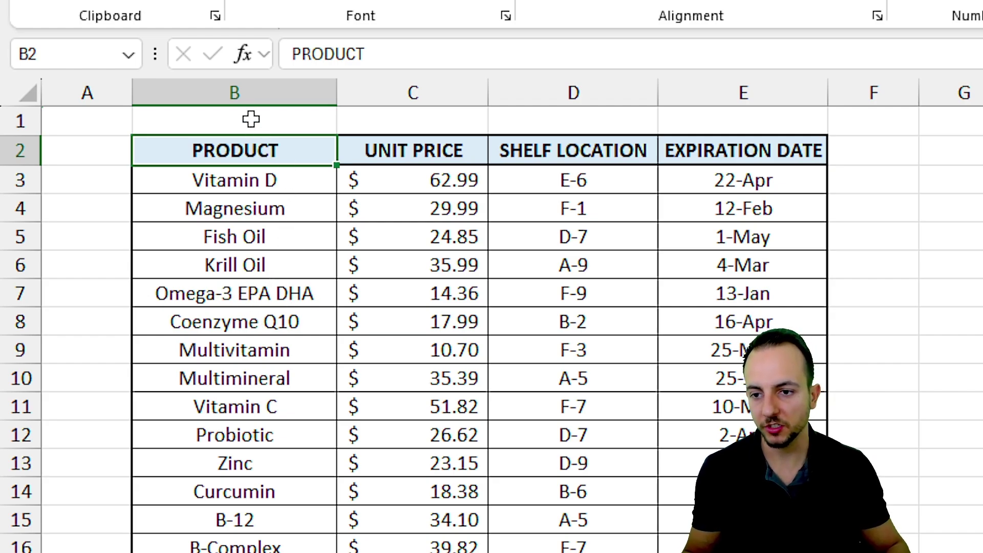
click(234, 92)
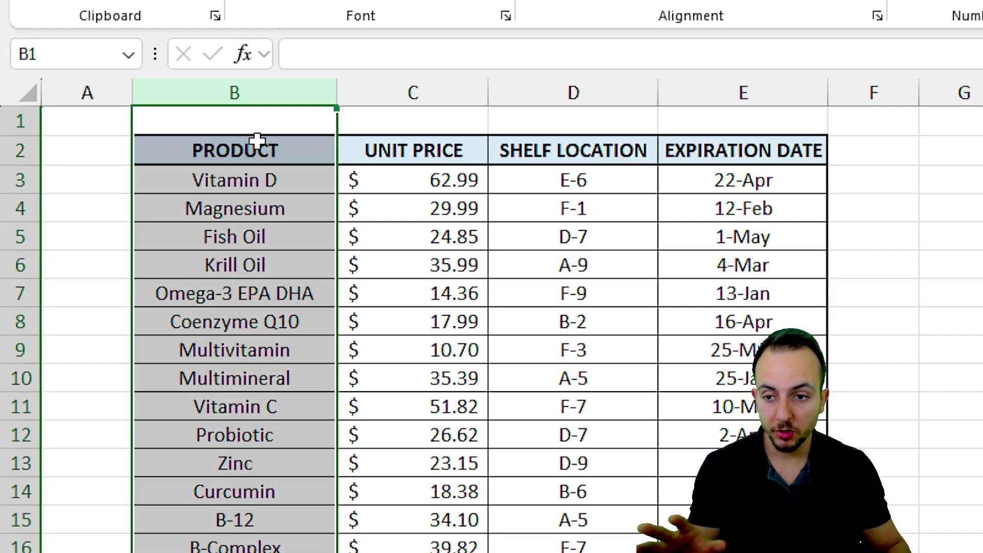
drag(252, 186, 198, 444)
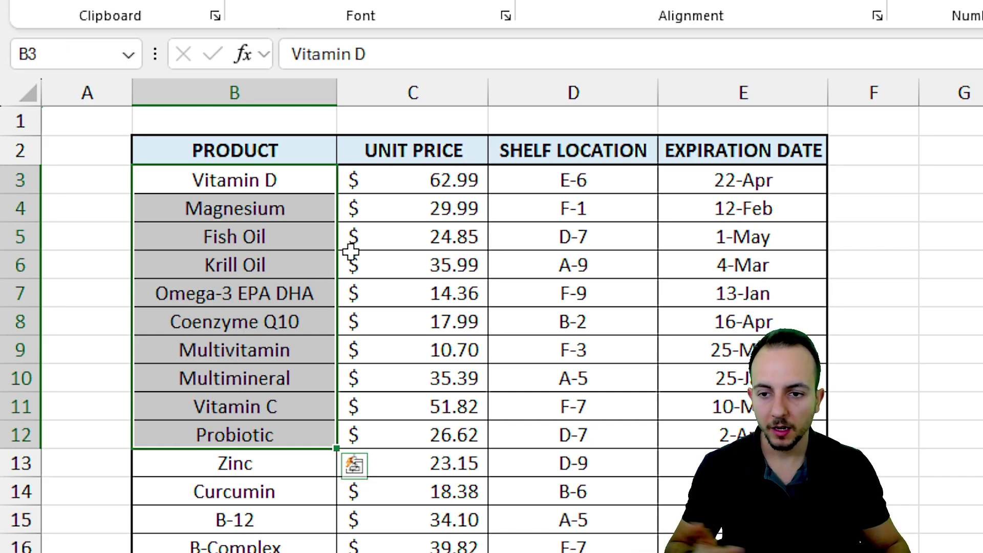
click(417, 98)
click(529, 87)
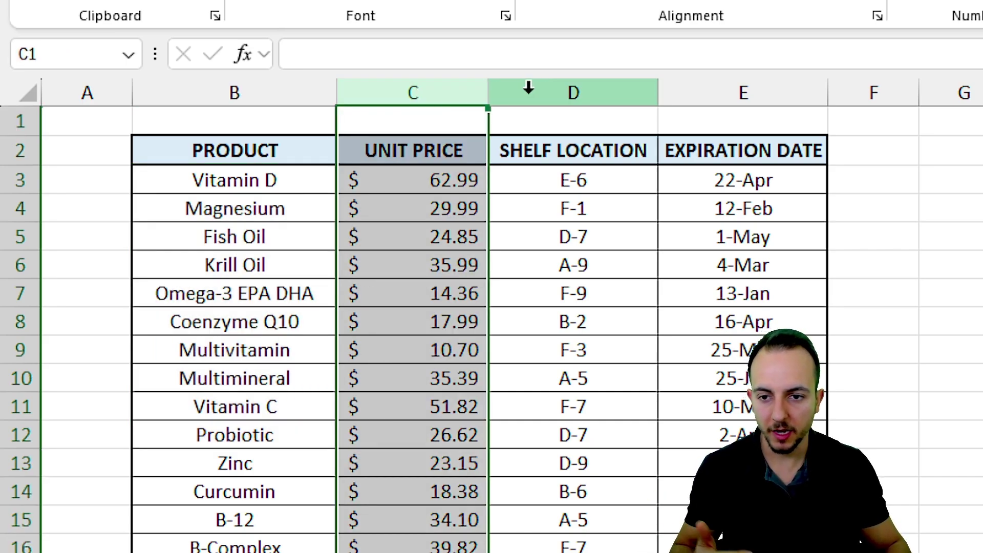
click(705, 93)
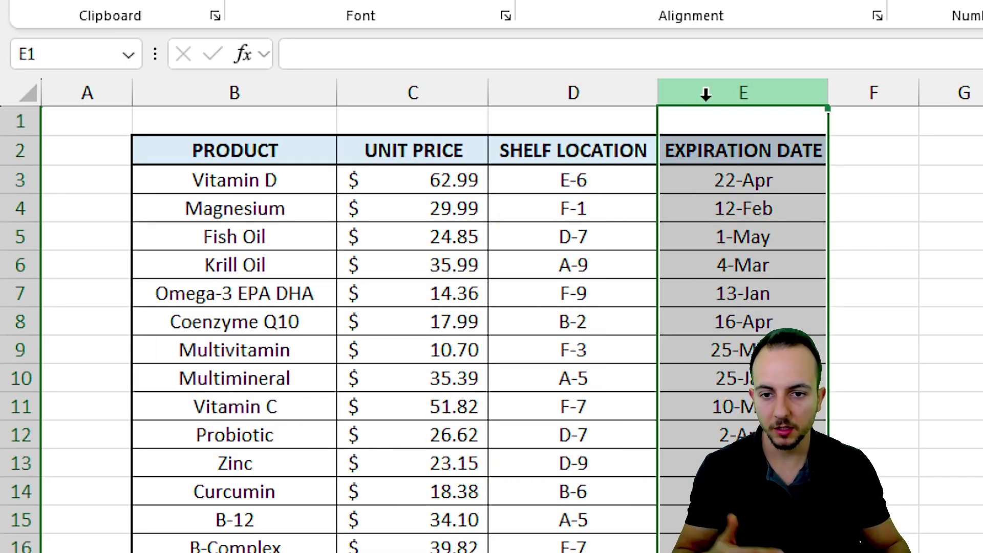
drag(235, 92, 699, 76)
key(ctrl+Page_Up)
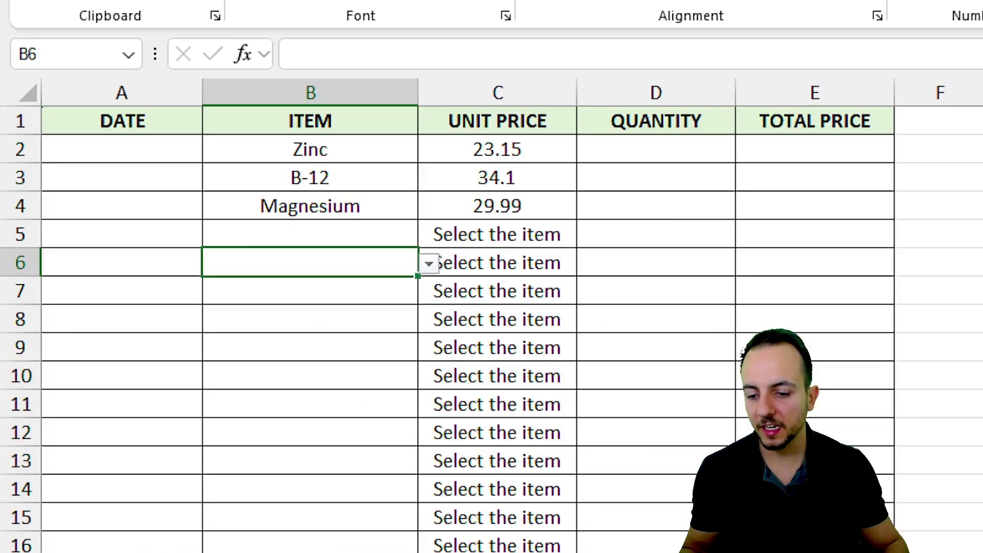
- Choose Vitamin D from the ITEM dropdown list in cell B6 and check its unit price
click(429, 264)
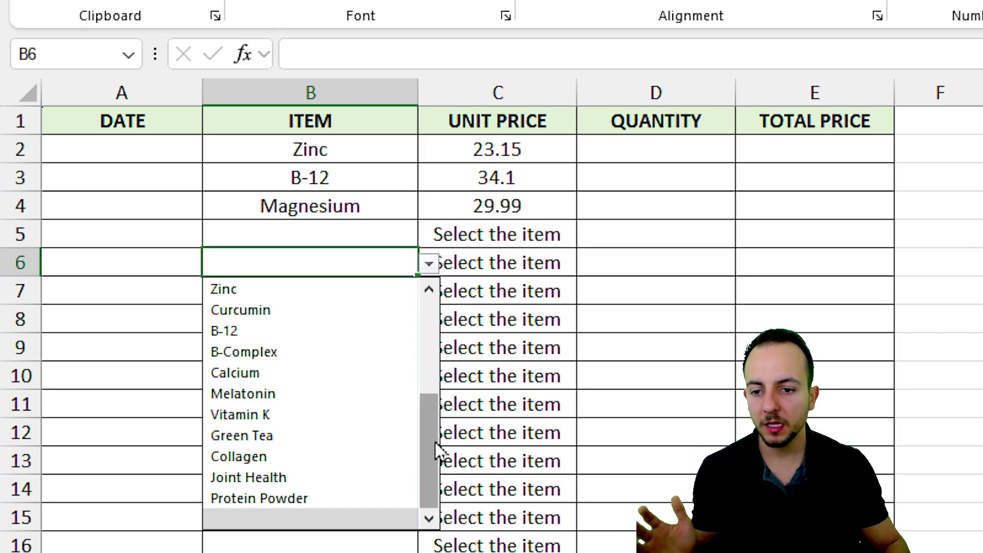
drag(436, 447, 421, 329)
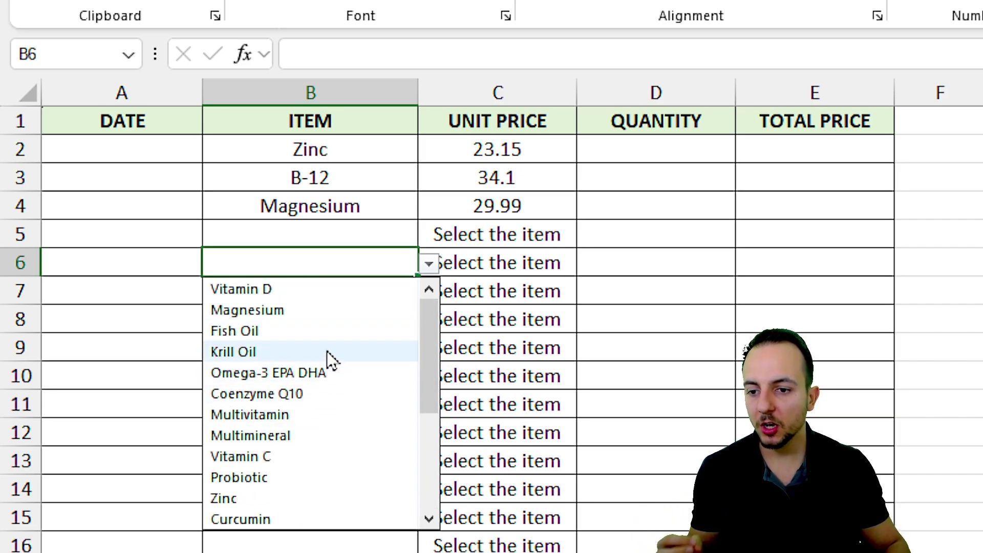
click(304, 296)
drag(340, 261, 487, 261)
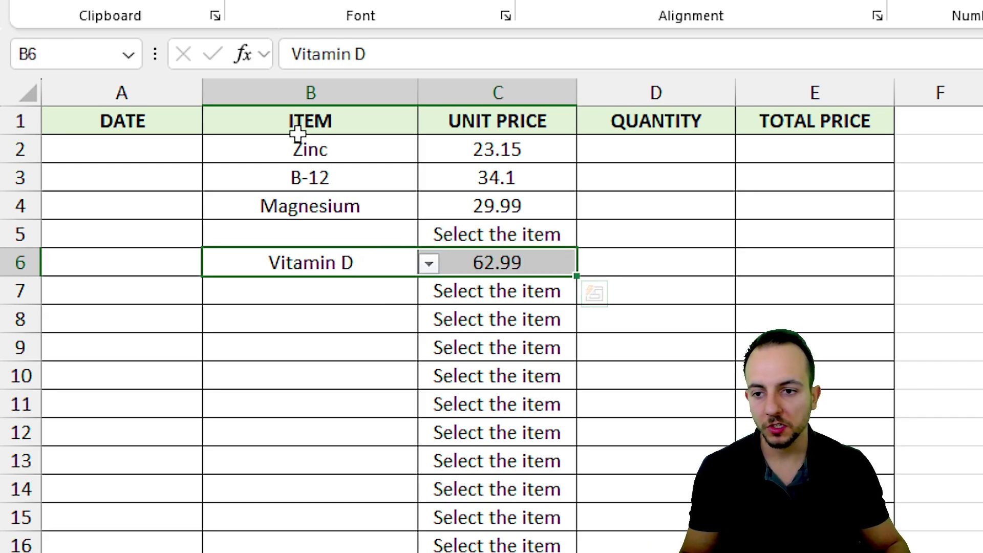
click(179, 120)
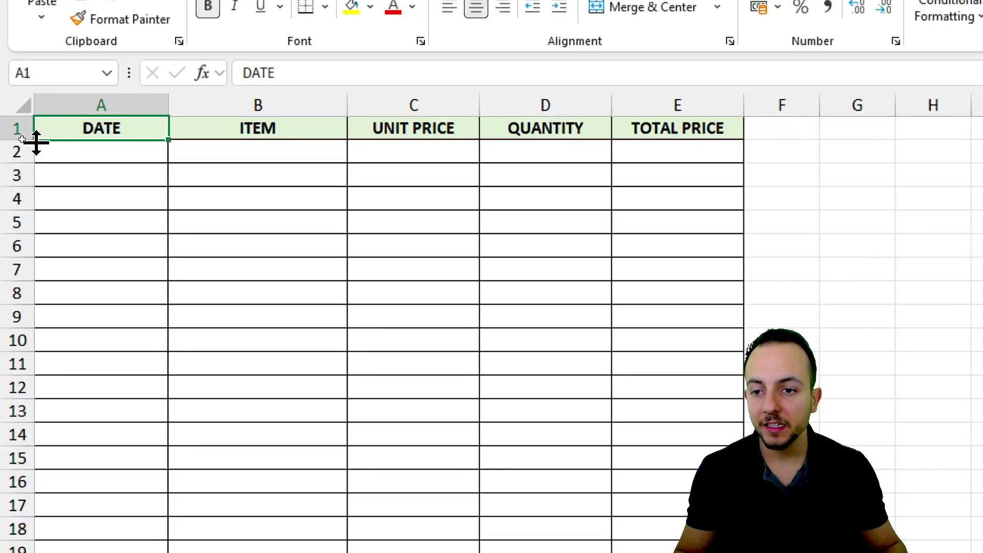
- Add List data validation to the empty ITEM cells B2:B25 with the source A,B,IETM C
click(256, 157)
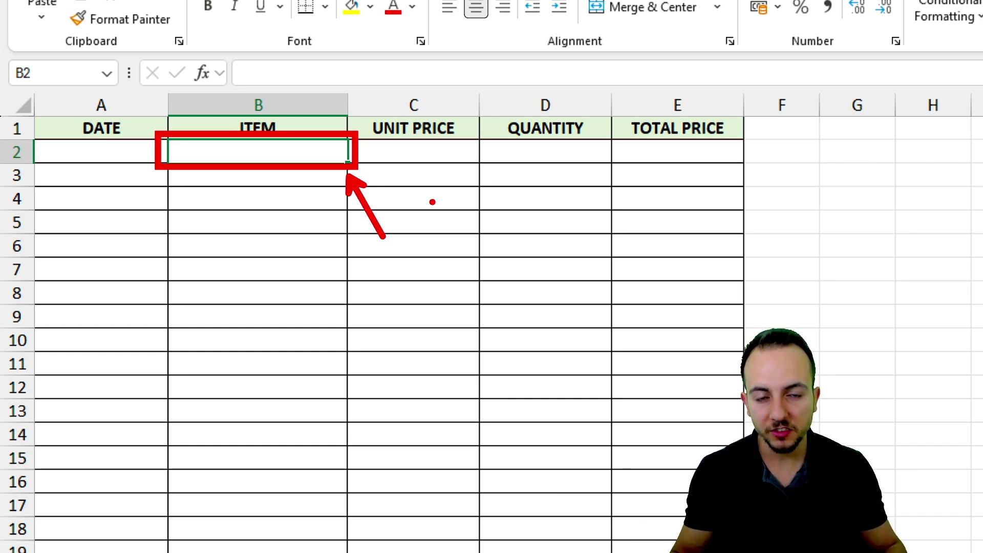
mouse_move(283, 152)
mouse_down()
mouse_move(290, 481)
mouse_move(277, 478)
mouse_up()
scroll(259, 486, down, 2)
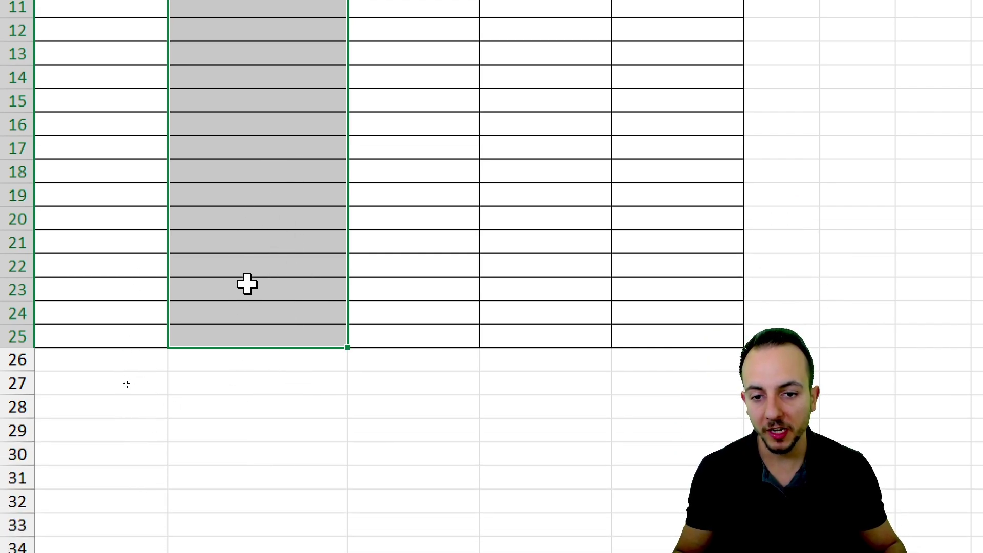
scroll(301, 77, up, 4)
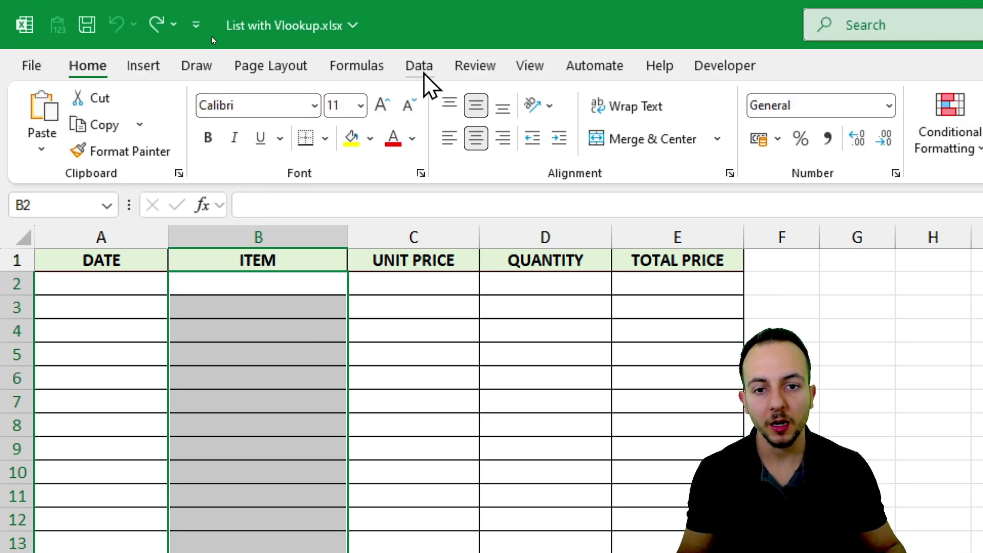
click(423, 71)
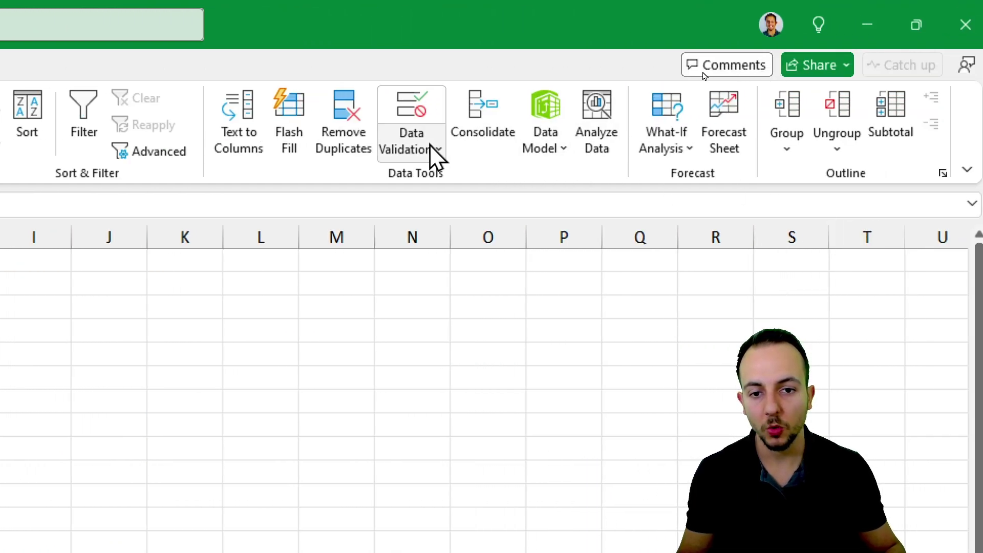
click(432, 151)
click(441, 178)
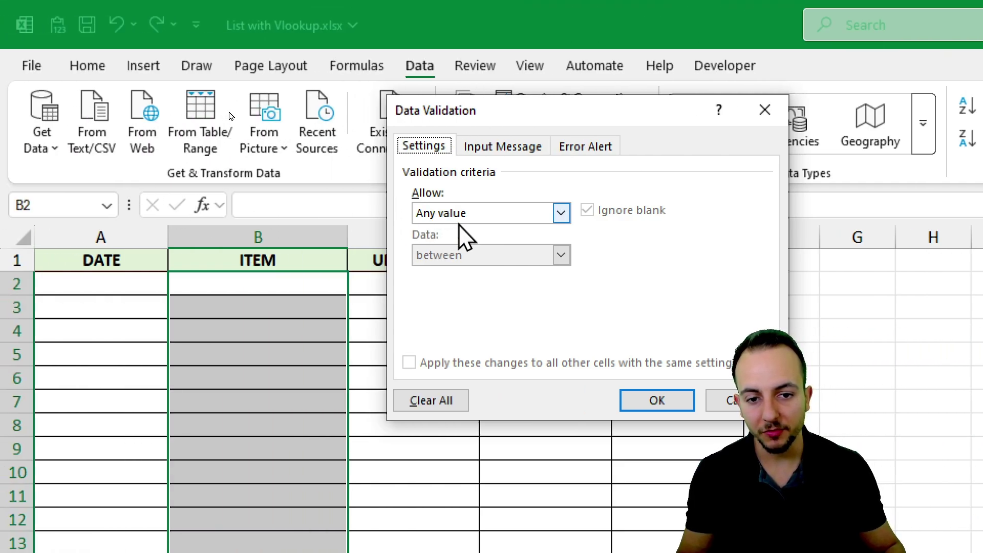
click(6, 214)
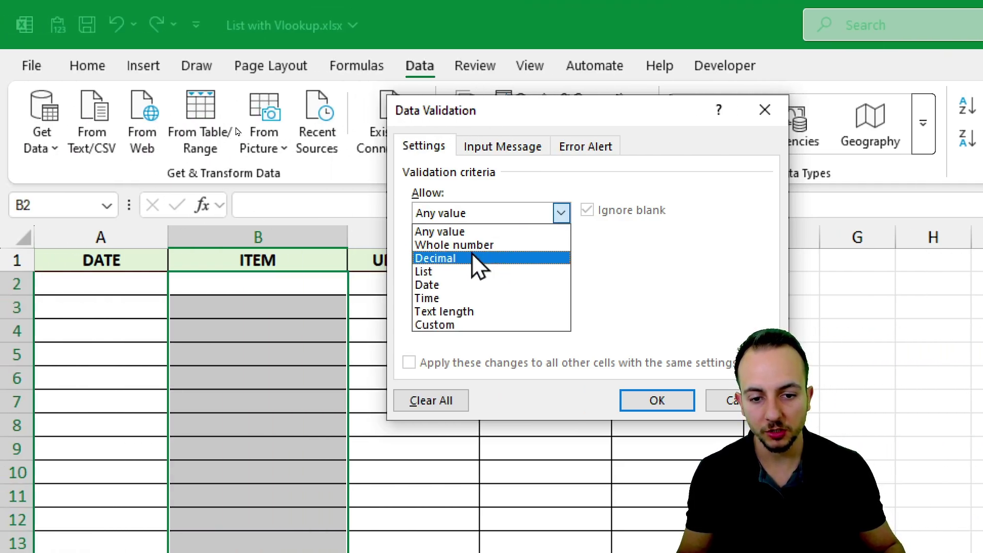
click(453, 271)
click(451, 296)
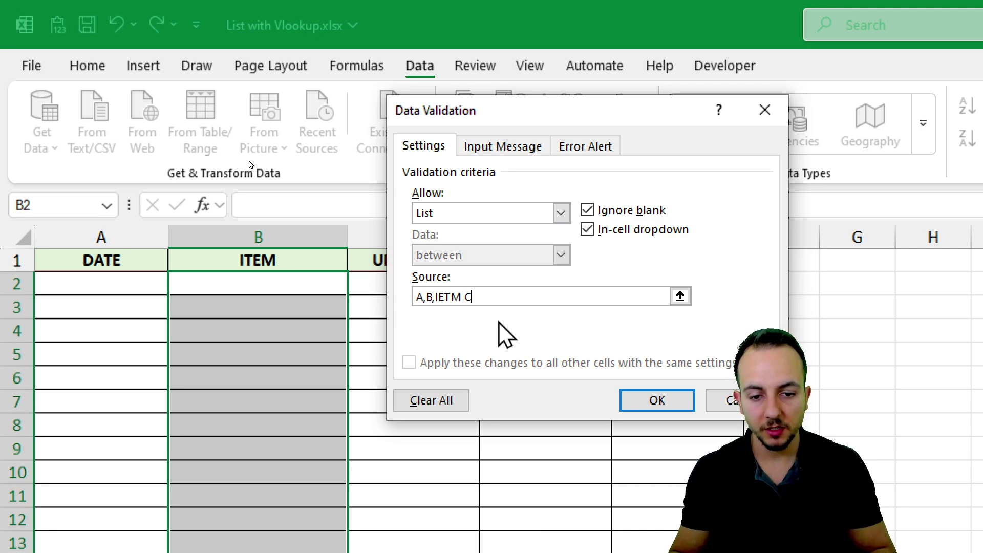
click(633, 404)
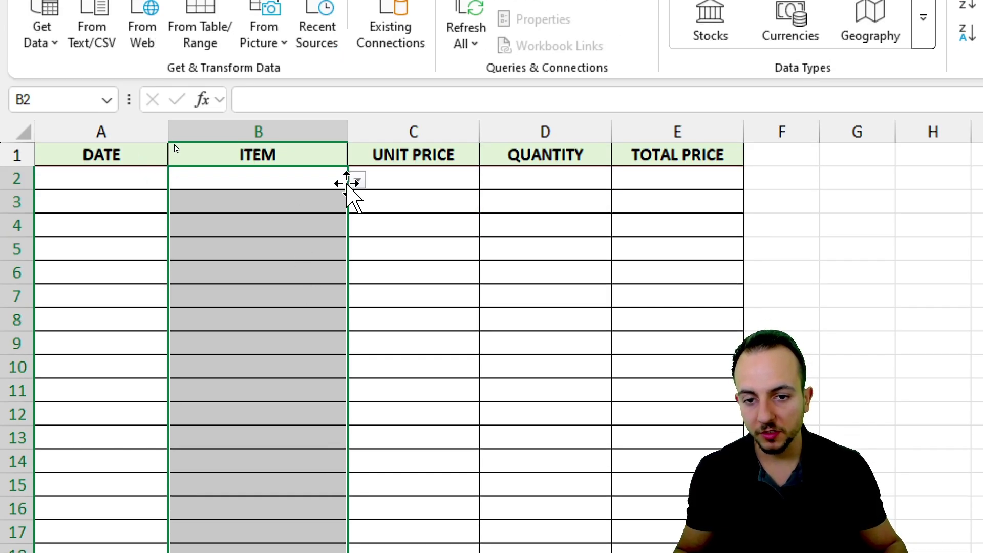
- Test the dropdowns by choosing B in cell B2 and IETM C in B4, and clear the ITEM entries
click(354, 182)
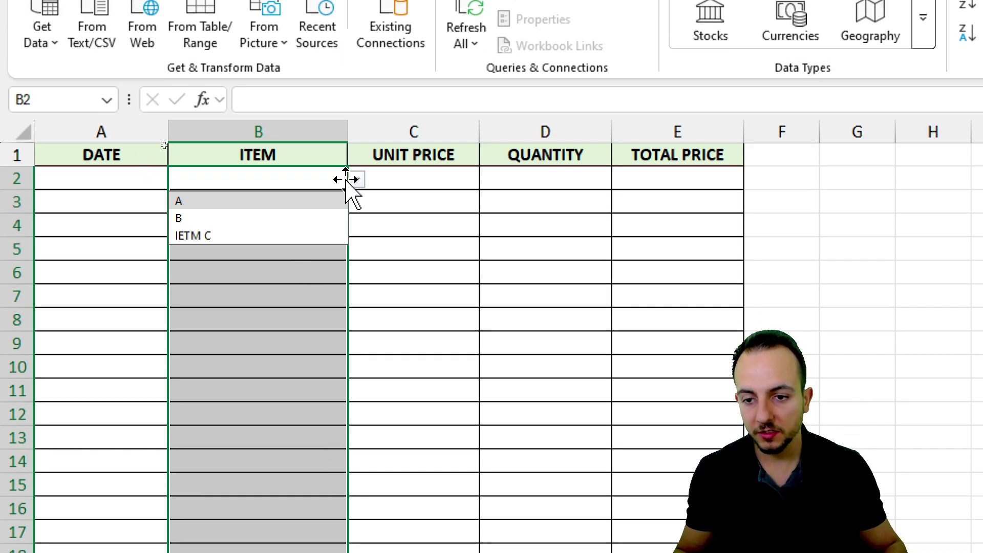
click(282, 216)
click(322, 221)
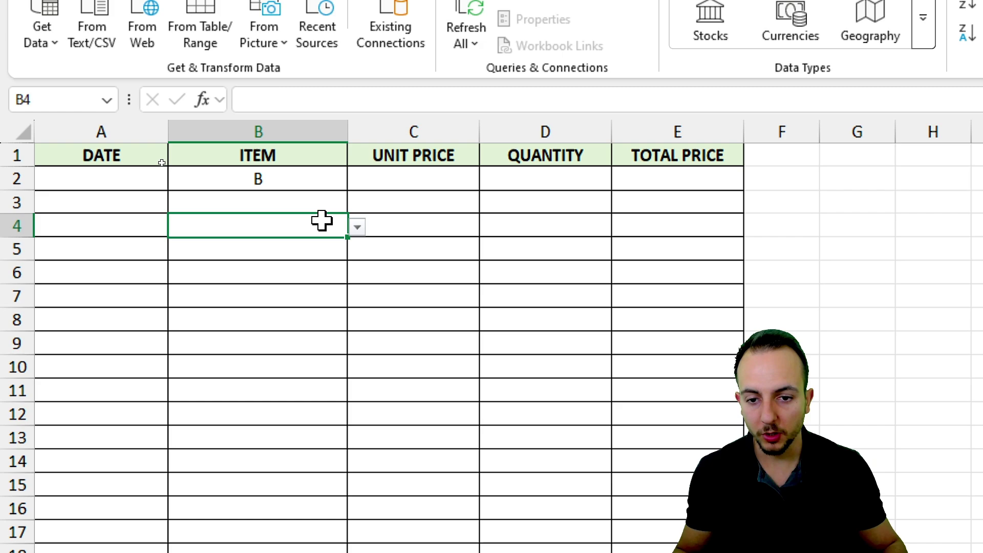
click(357, 227)
click(274, 281)
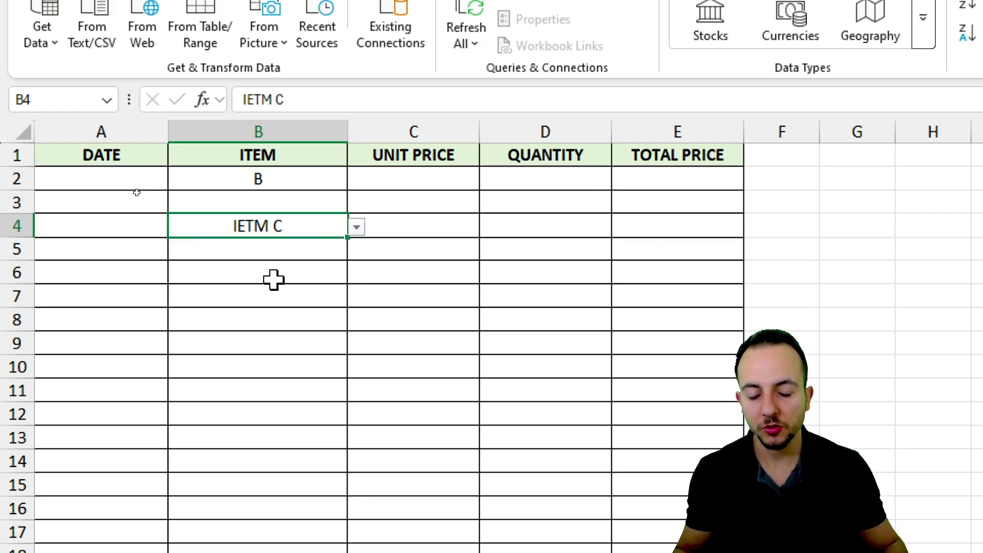
drag(287, 178, 261, 454)
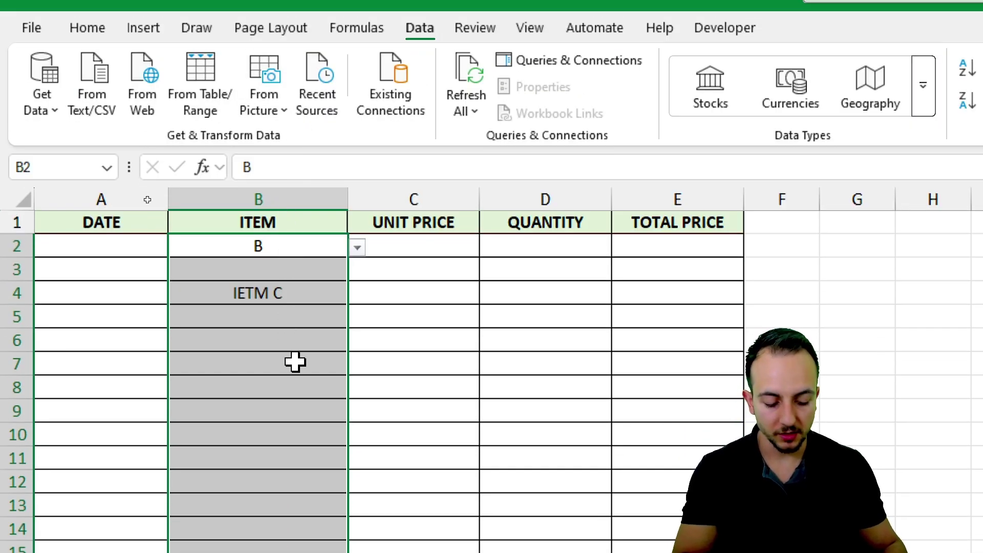
key(Delete)
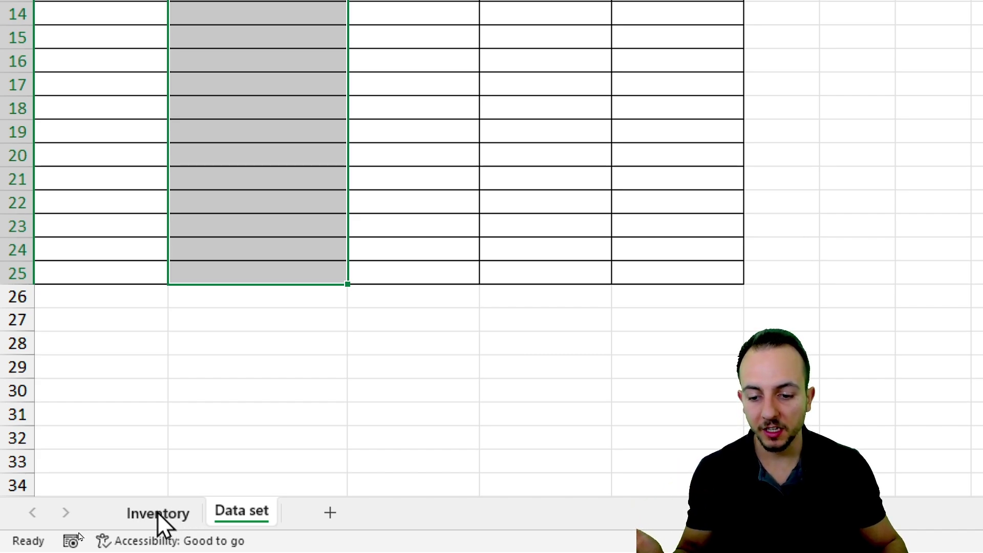
- Review the product list on the Inventory sheet and return to the Data set sheet
click(158, 512)
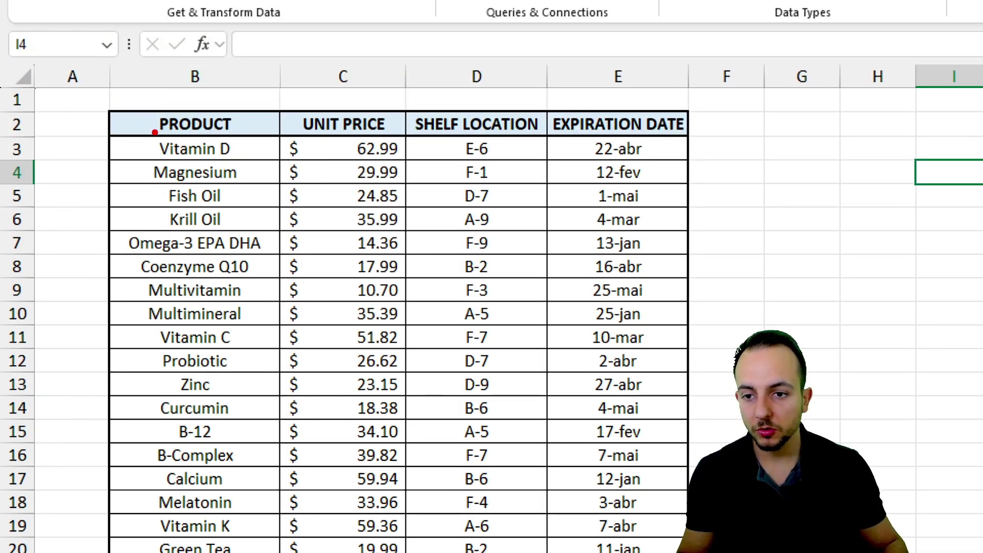
mouse_move(155, 132)
mouse_down()
mouse_move(134, 135)
mouse_move(106, 378)
mouse_move(106, 526)
mouse_up()
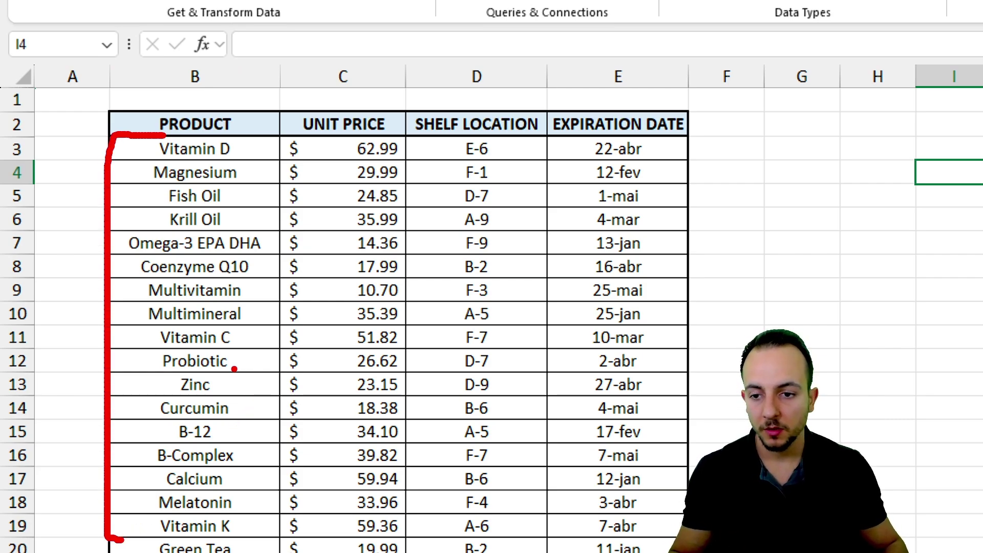
key(Escape)
click(253, 525)
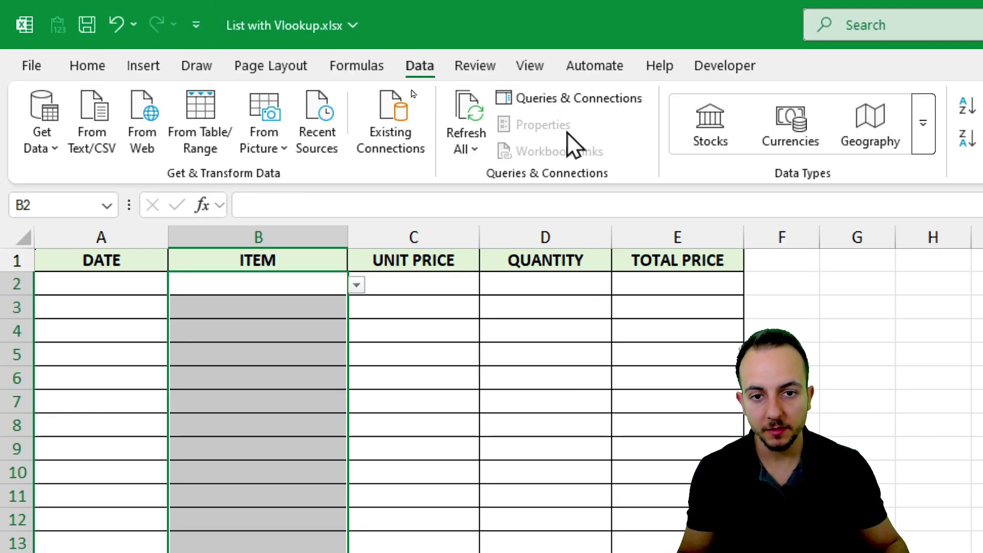
- Reopen the data validation settings of the selected ITEM cells and empty the list source
click(415, 120)
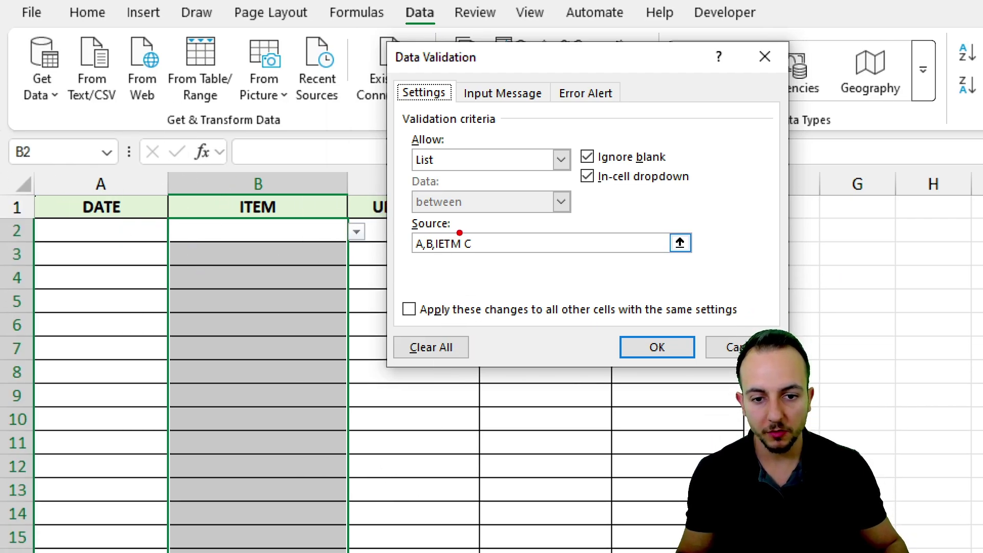
mouse_move(466, 223)
mouse_down()
mouse_move(413, 220)
mouse_move(468, 218)
mouse_up()
drag(508, 268, 595, 324)
drag(512, 286, 527, 271)
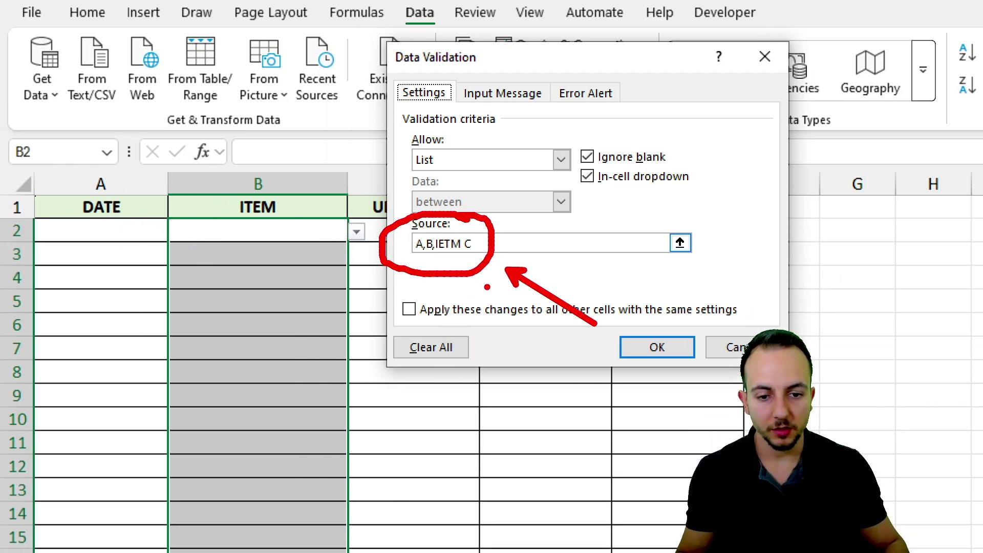
key(Escape)
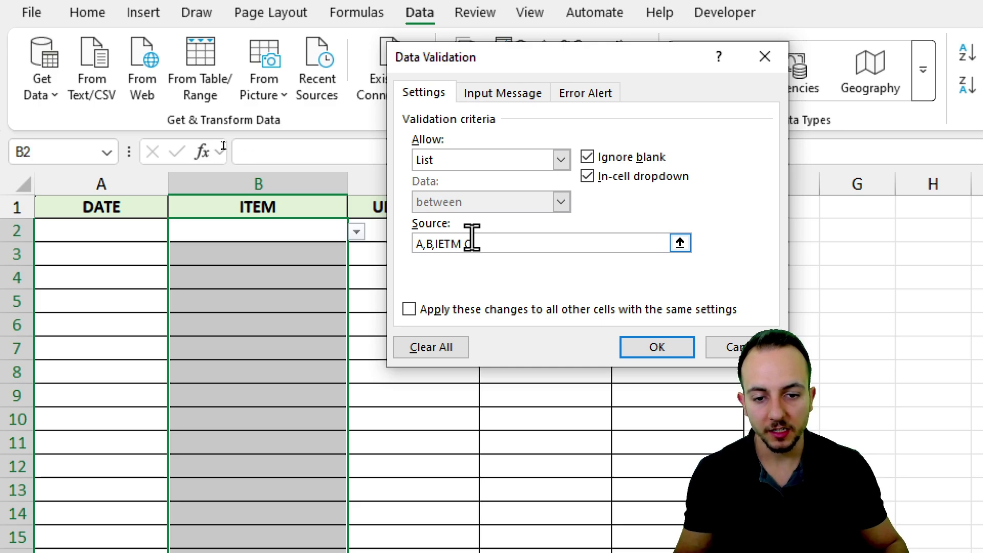
click(470, 244)
key(BackSpace)
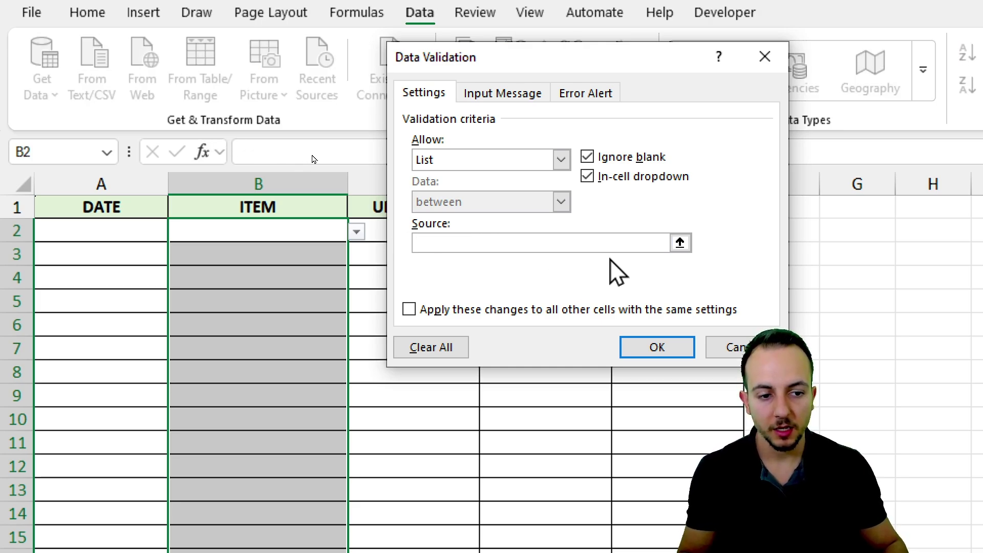
- Set the validation list source to =Inventory!$B$3:$B$27 and apply it to the selected ITEM cells
click(681, 244)
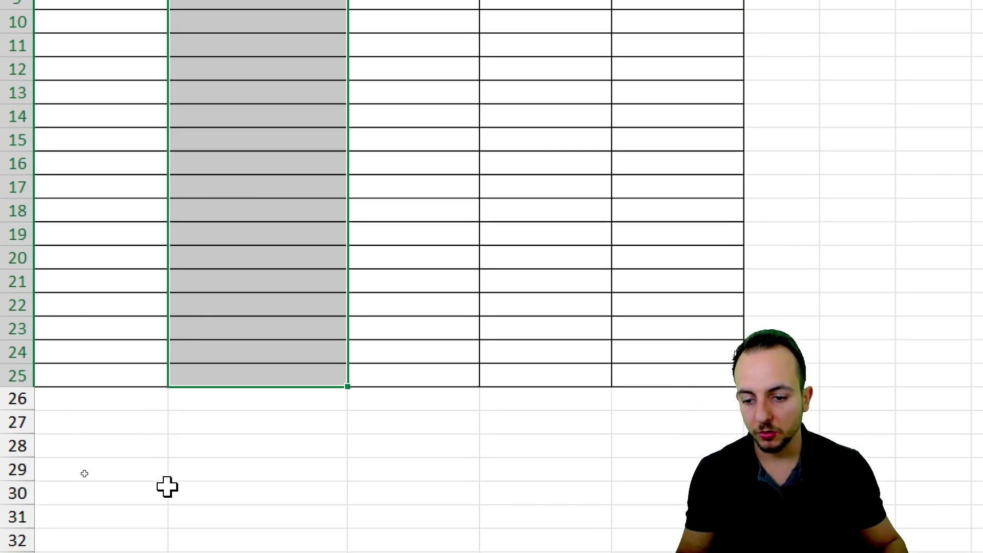
click(187, 512)
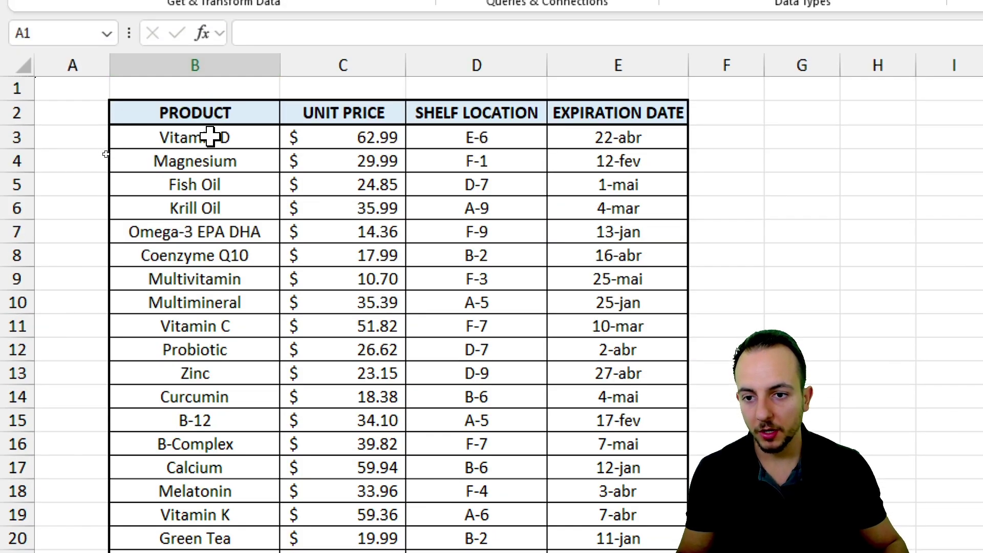
drag(220, 136, 217, 479)
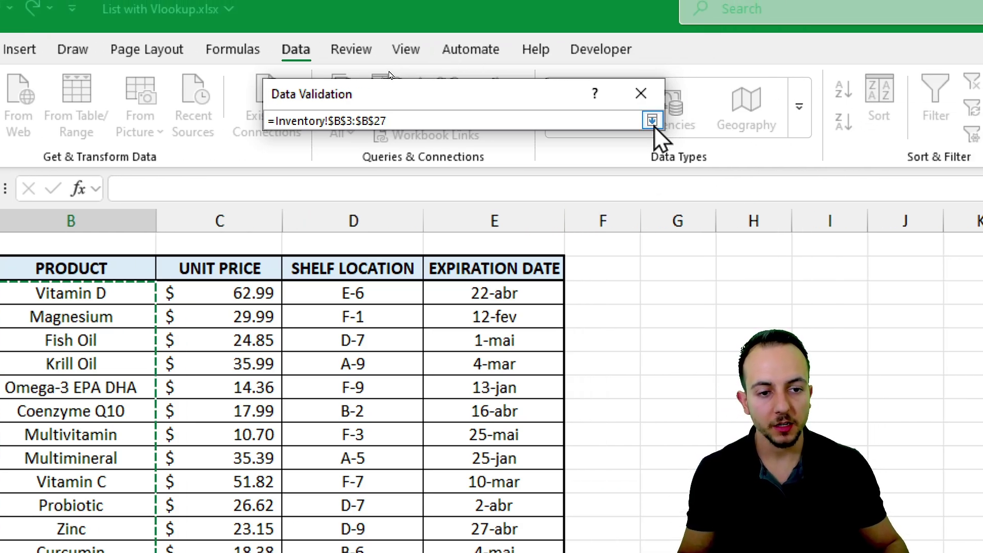
click(652, 120)
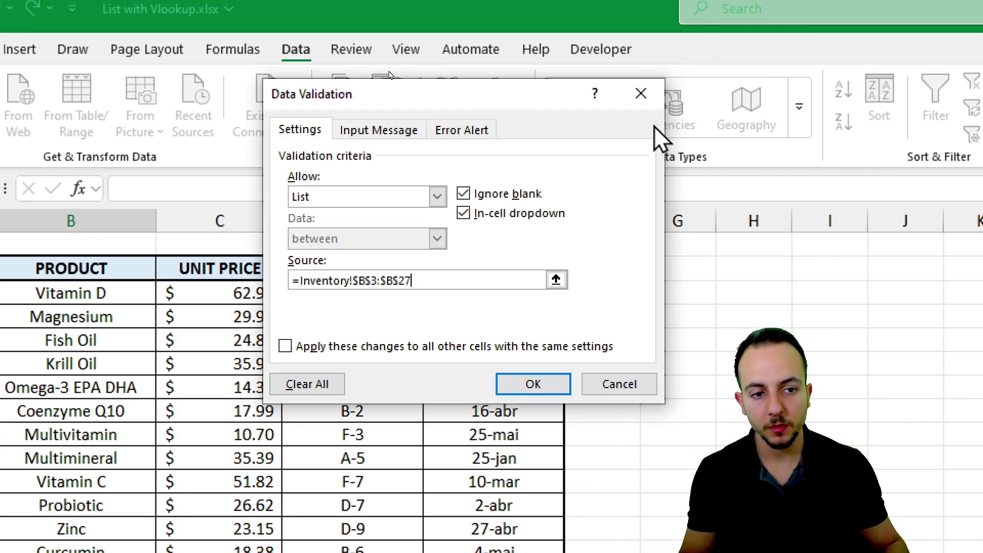
click(530, 385)
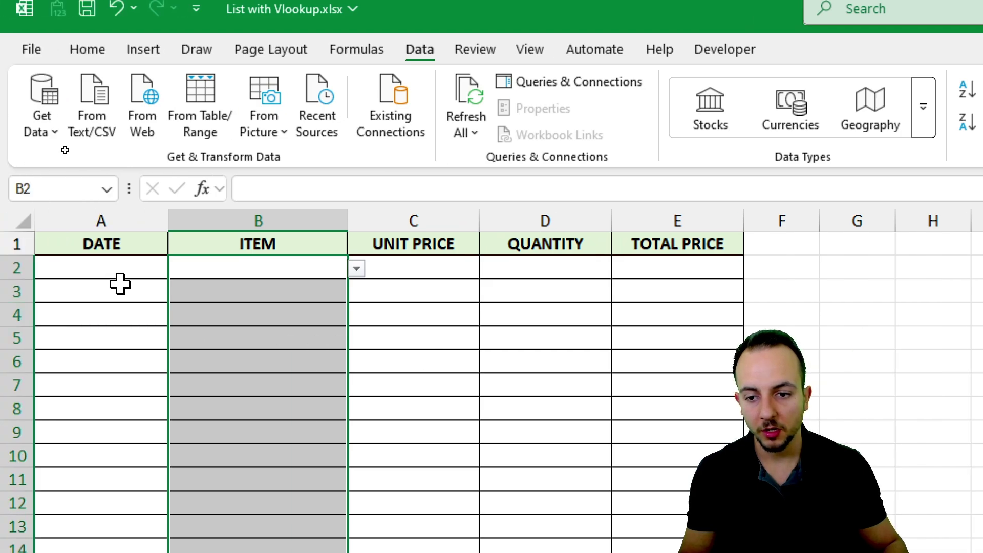
- Test the product dropdown in ITEM cell B2 by choosing Magnesium and changing the choice to Vitamin C
click(96, 268)
click(232, 269)
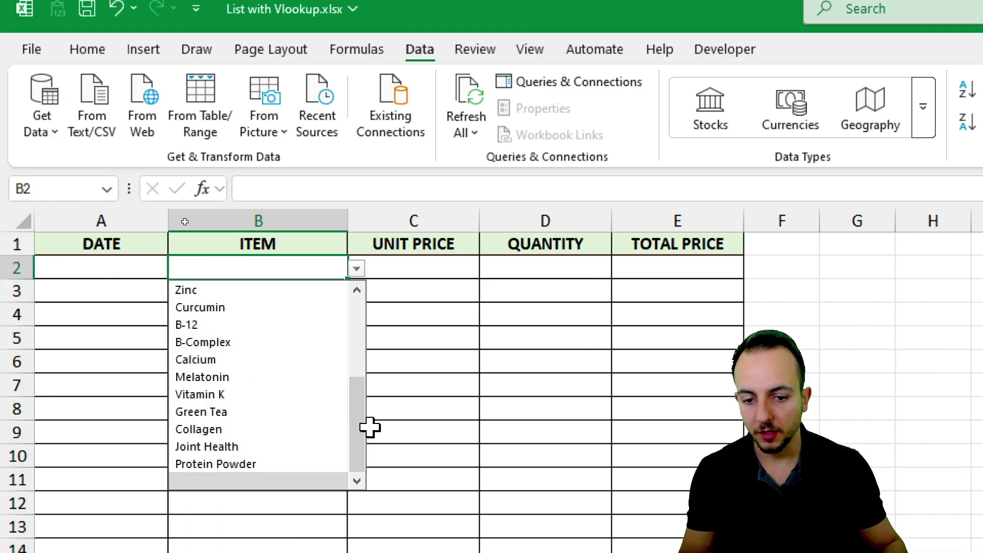
drag(357, 428, 297, 318)
click(275, 308)
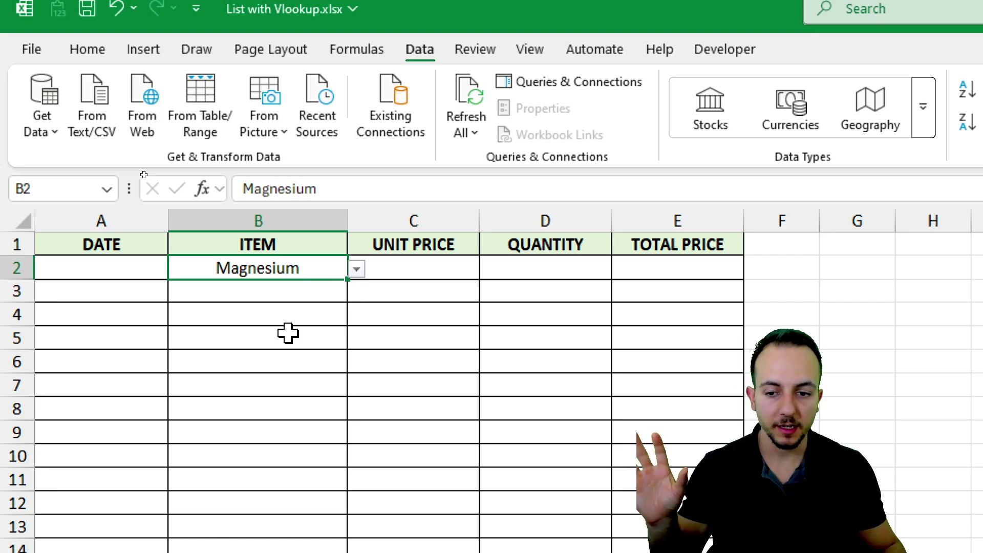
click(356, 269)
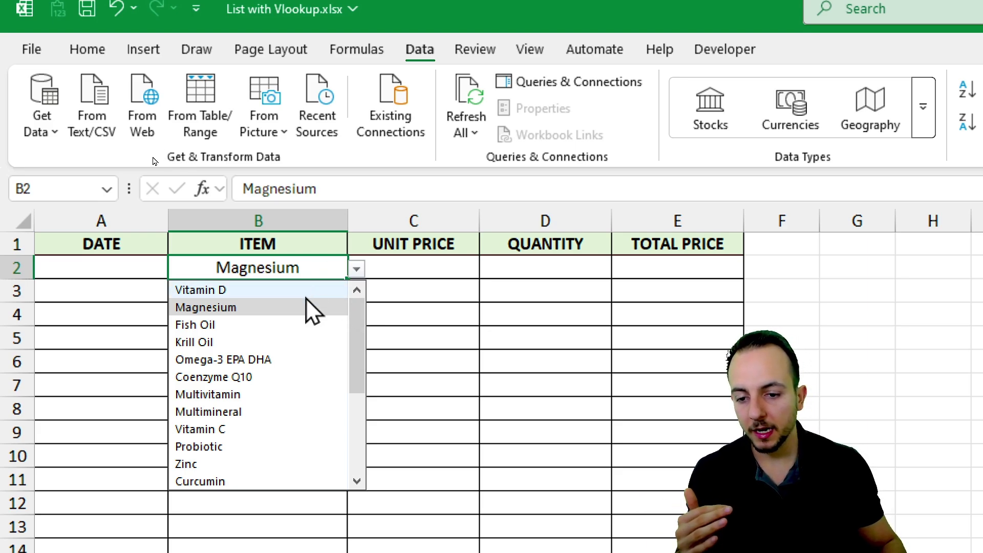
click(266, 430)
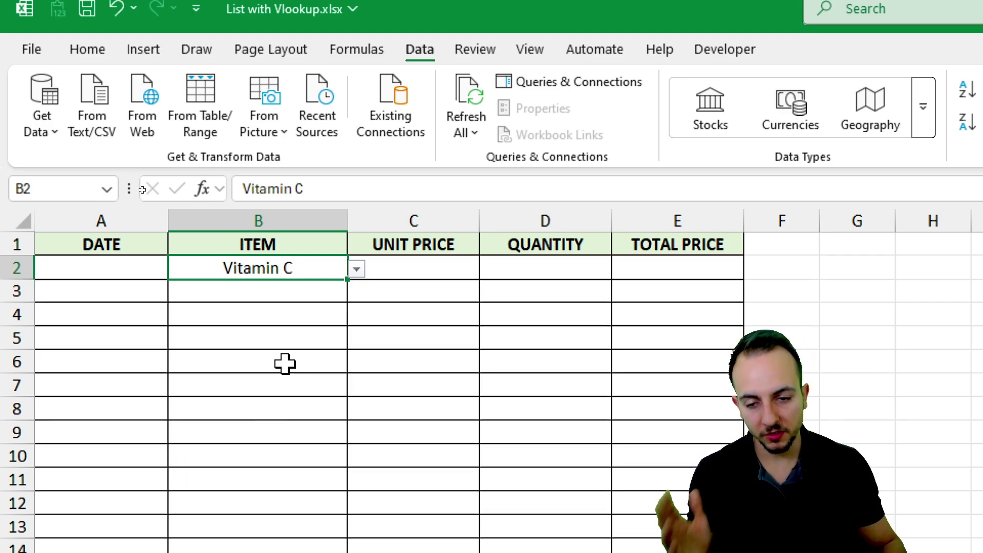
- Examine which details the Inventory sheet holds for each product, and return to UNIT PRICE cell C2 on the Data set sheet
click(412, 267)
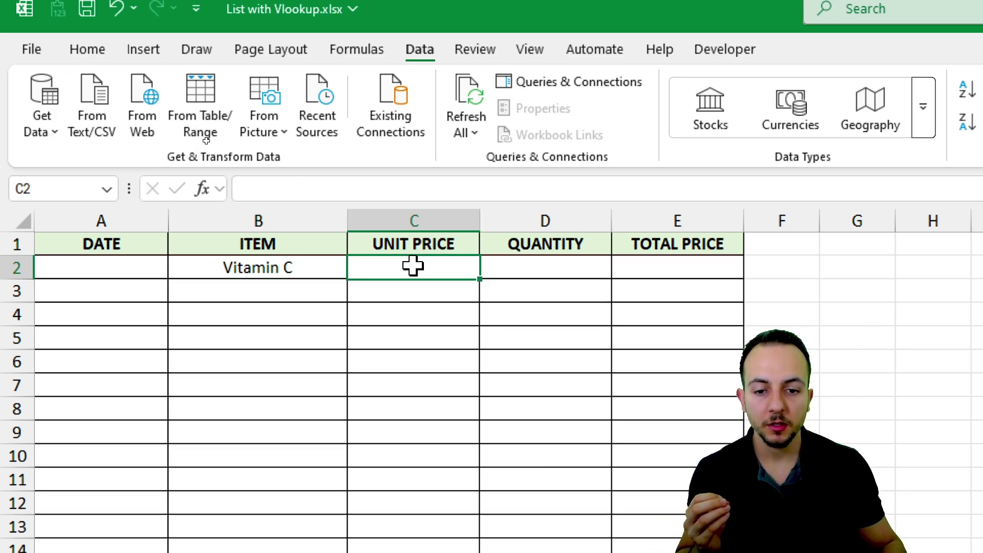
drag(436, 252, 412, 248)
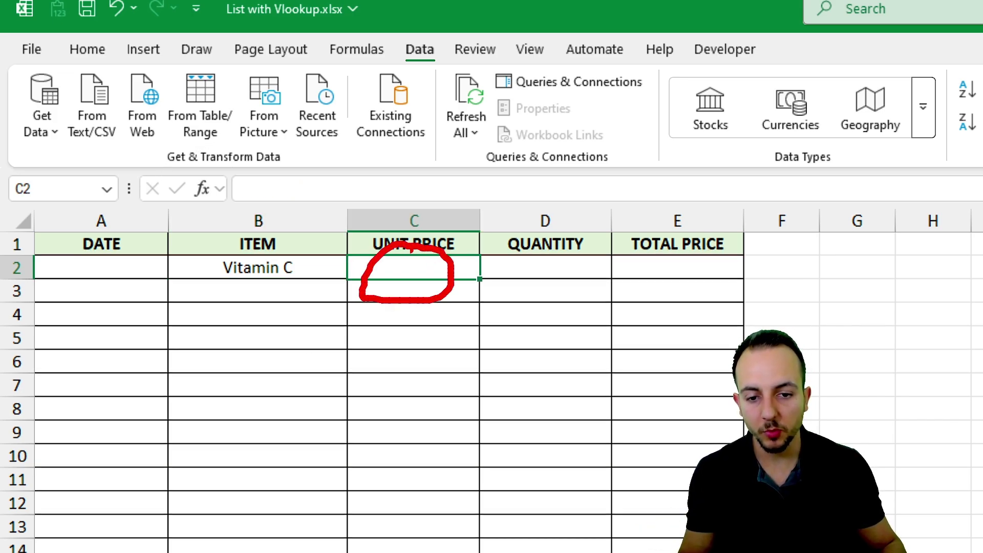
key(Escape)
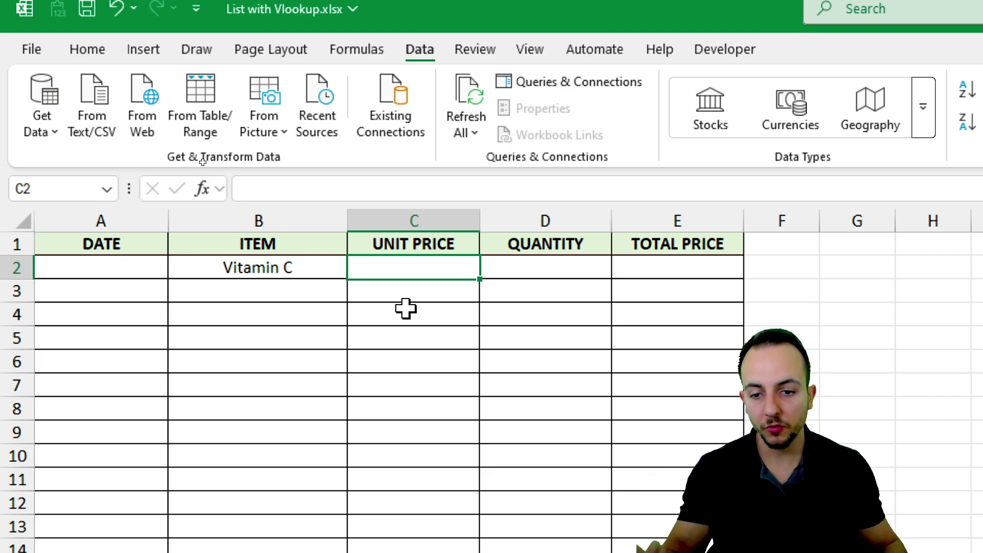
click(285, 270)
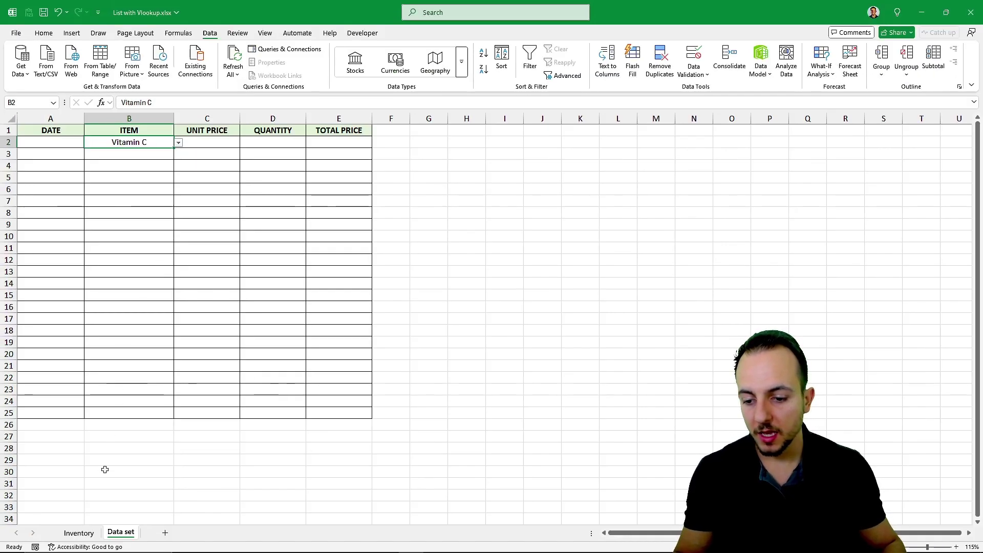
click(78, 533)
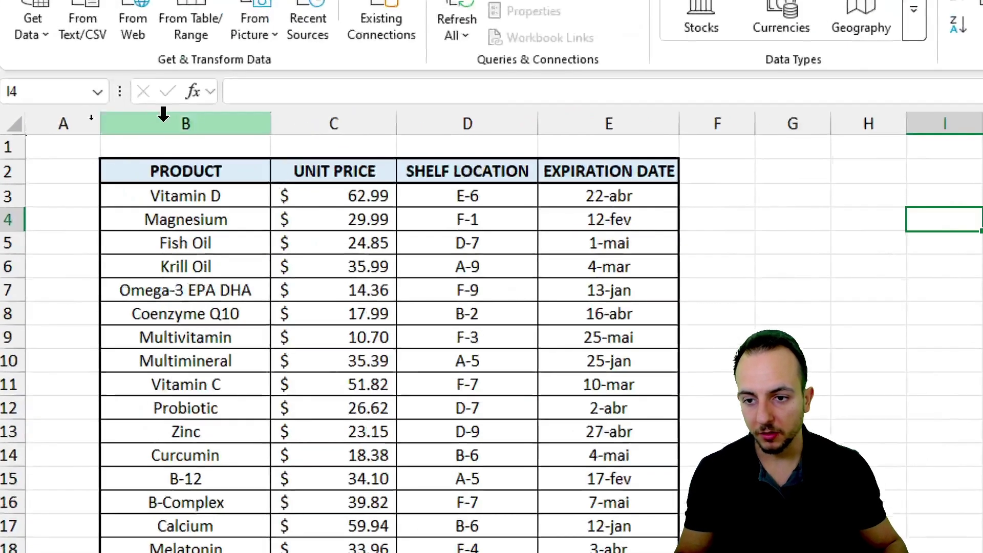
click(94, 118)
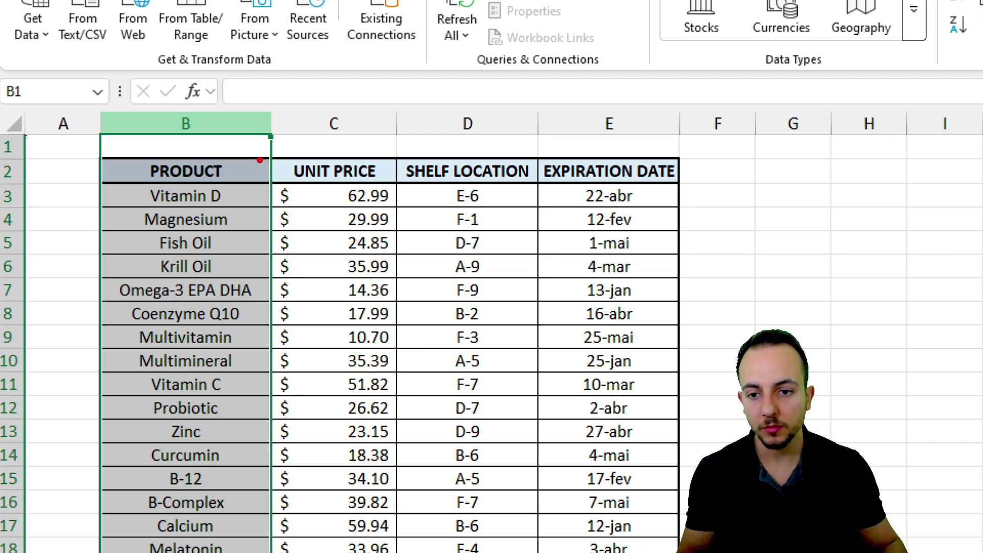
mouse_move(247, 155)
mouse_down()
mouse_move(299, 121)
mouse_move(326, 161)
mouse_up()
mouse_move(251, 153)
mouse_down()
mouse_move(333, 76)
mouse_move(443, 153)
mouse_up()
mouse_move(251, 154)
mouse_down()
mouse_move(317, 69)
mouse_move(604, 163)
mouse_up()
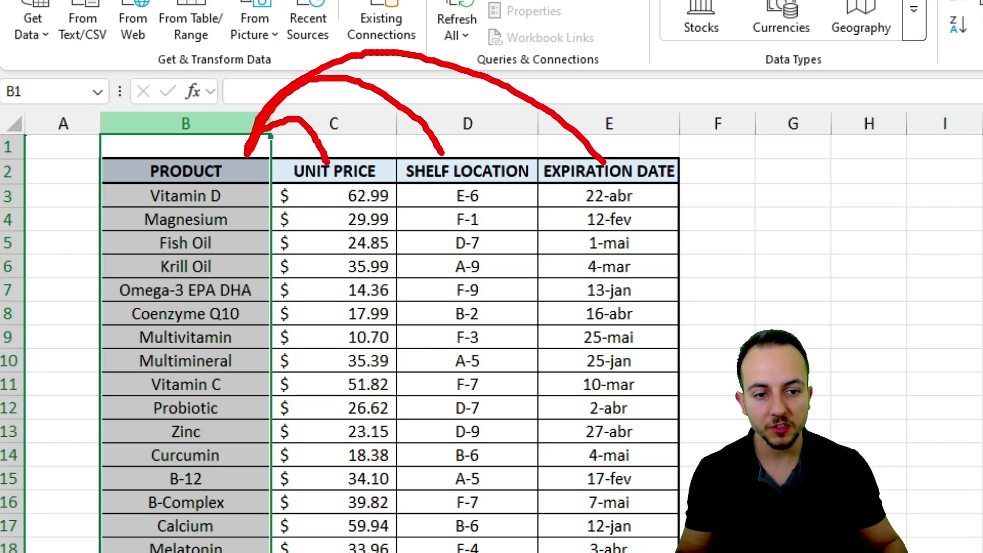
key(Escape)
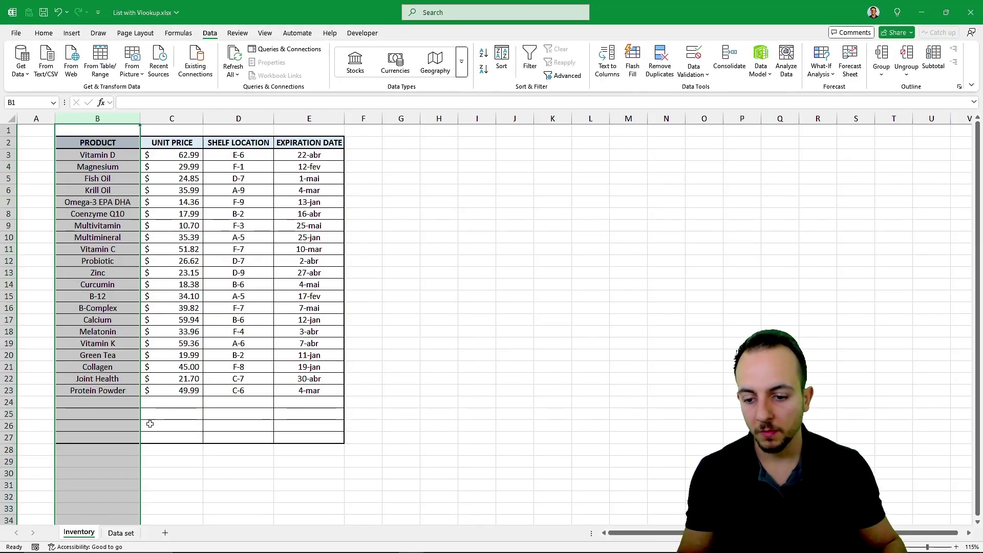
click(122, 535)
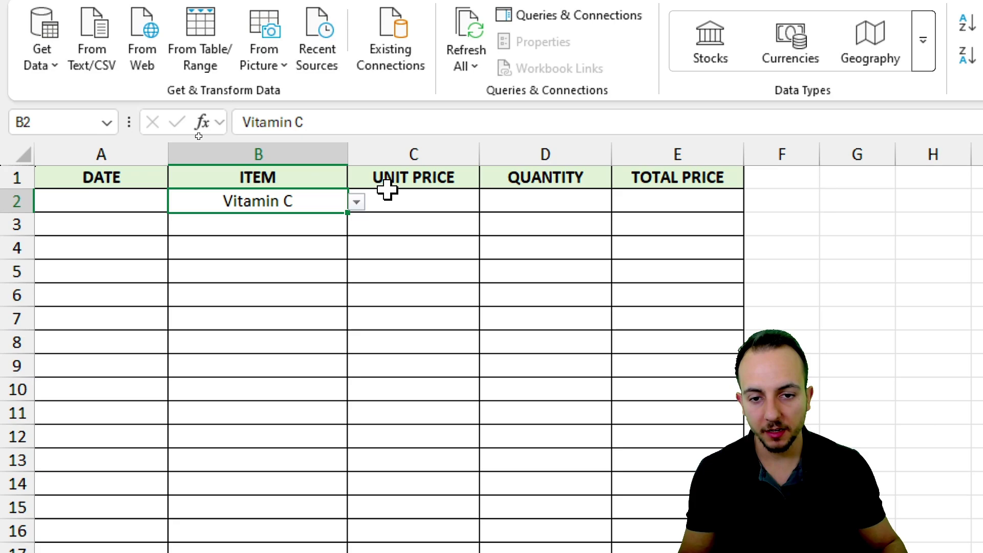
click(388, 193)
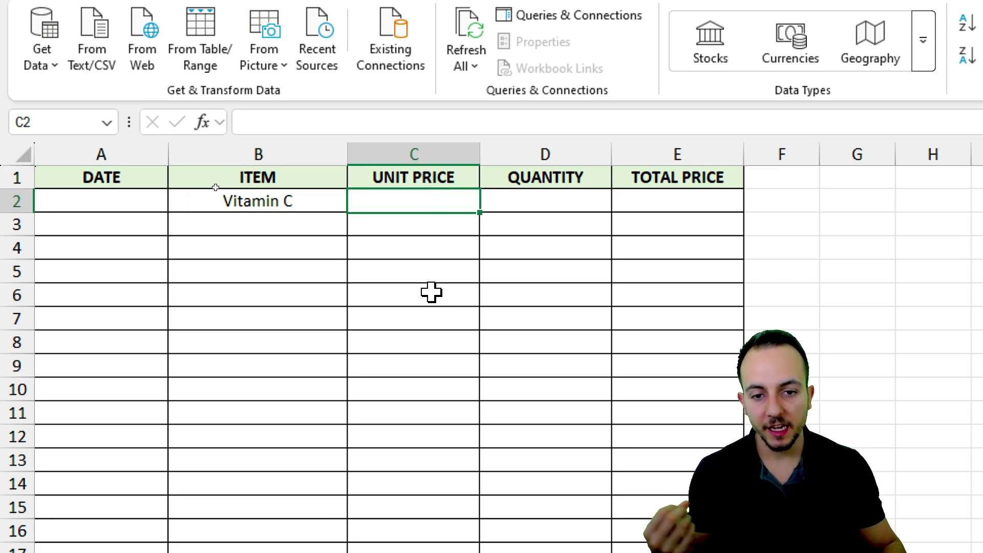
text(=IND)
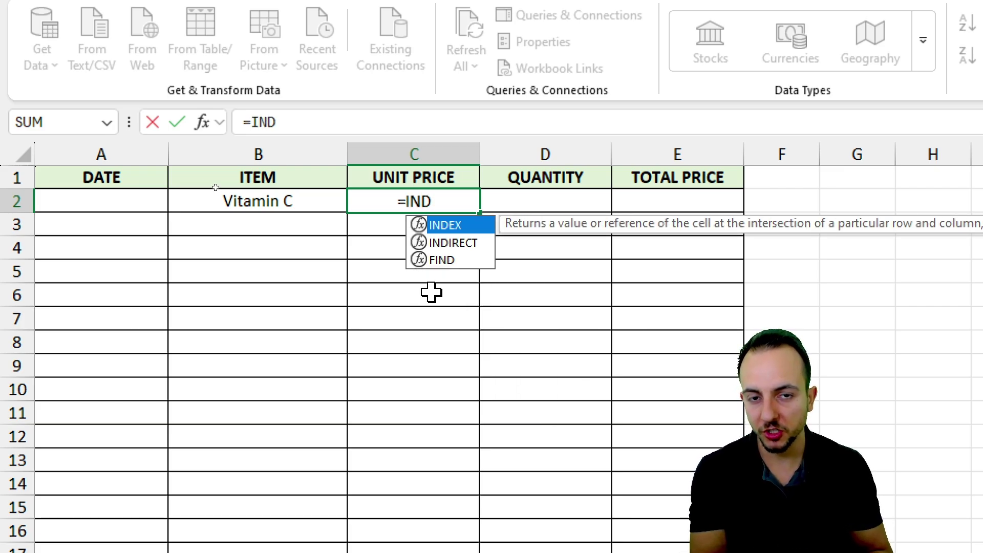
key(BackSpace)
key(BackSpace)
key(BackSpace)
text(XLO)
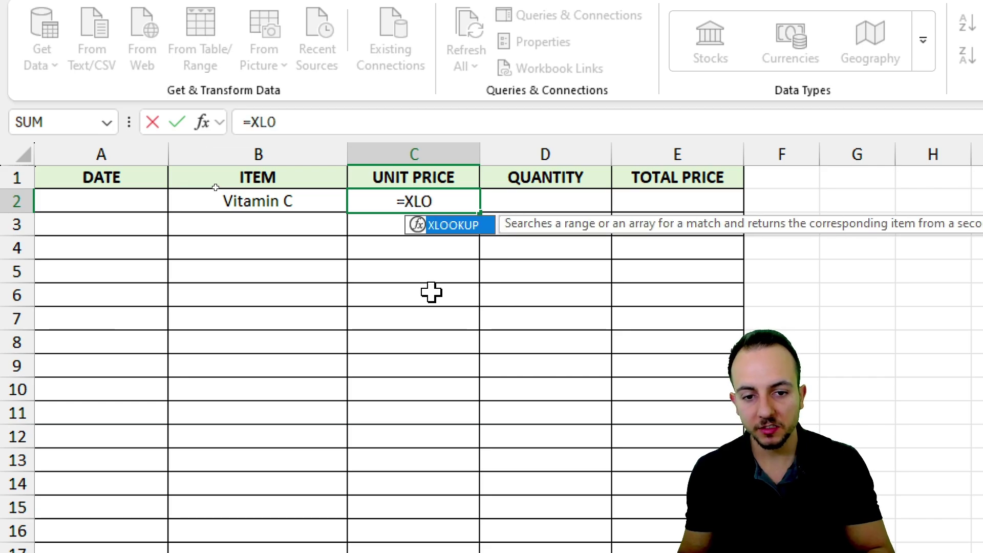
key(BackSpace)
key(BackSpace)
key(BackSpace)
text(V)
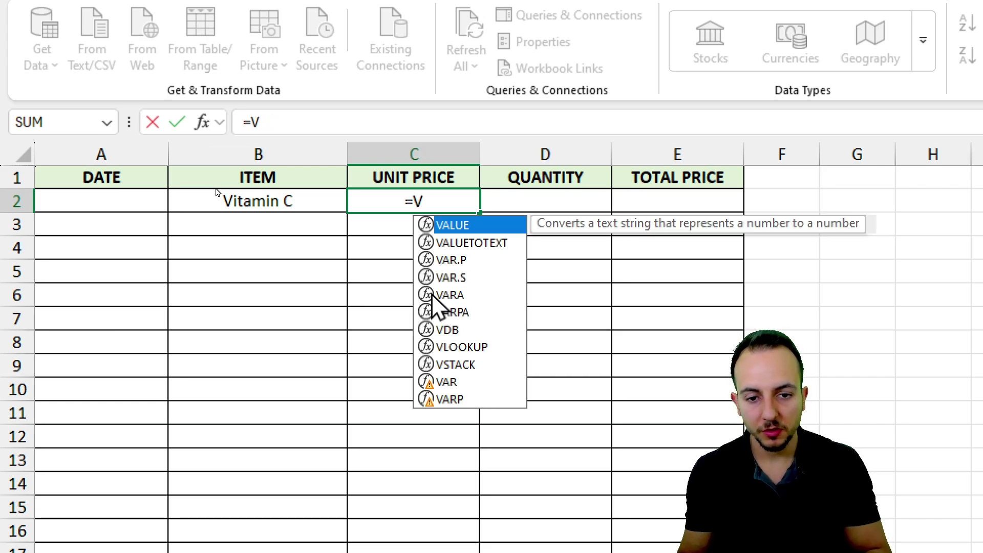
text(L)
key(BackSpace)
key(BackSpace)
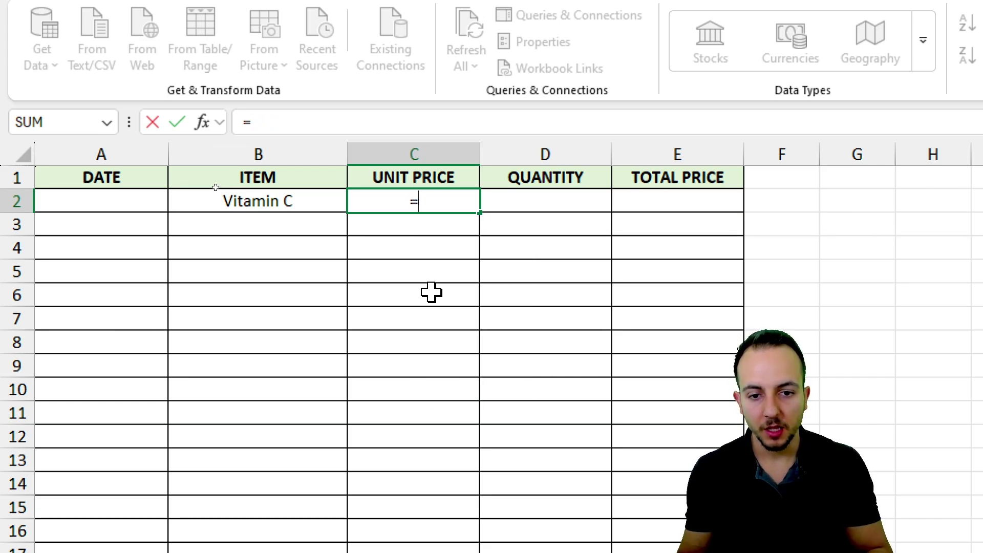
key(Escape)
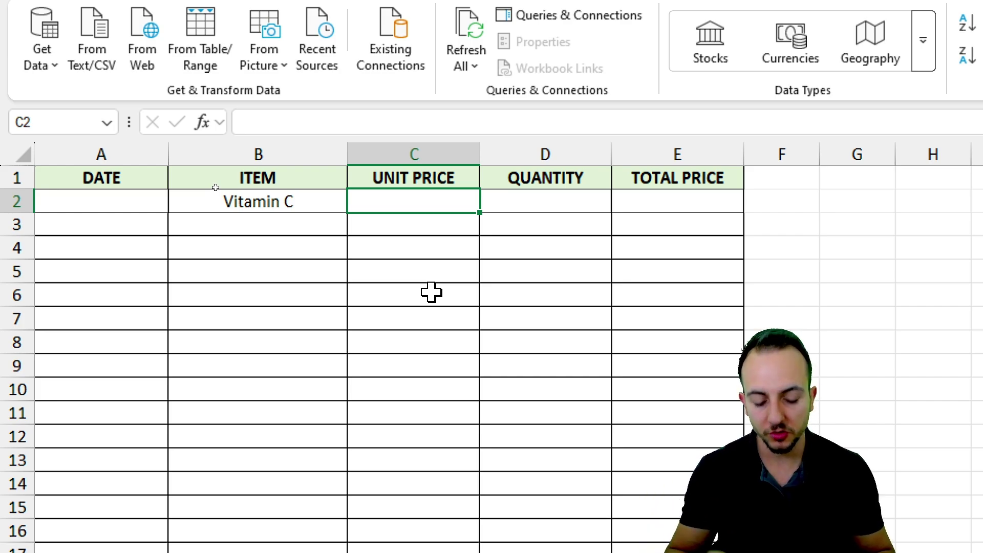
- Start a VLOOKUP formula in C2 with B2 as the lookup value and the Inventory sheet as the table array's location
text(=VLO)
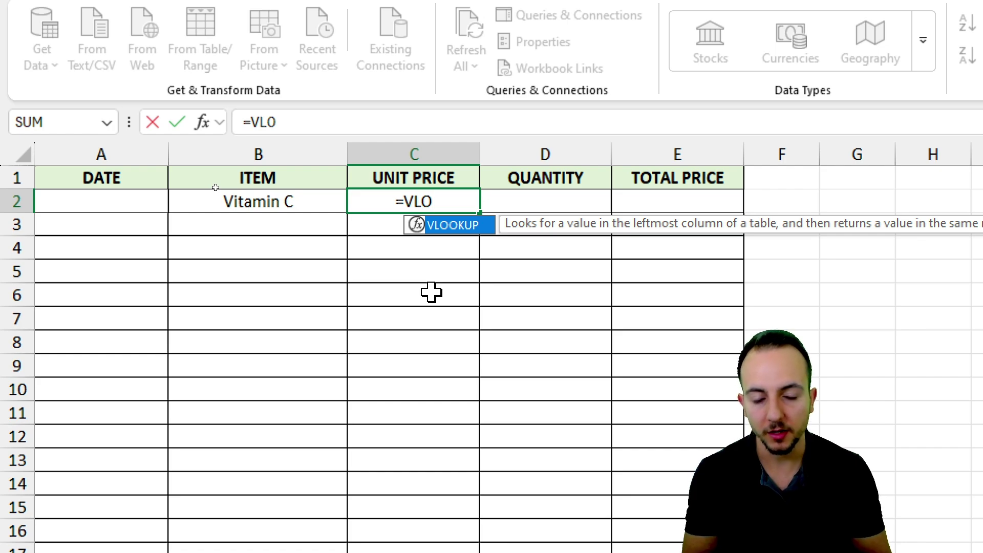
double_click(449, 225)
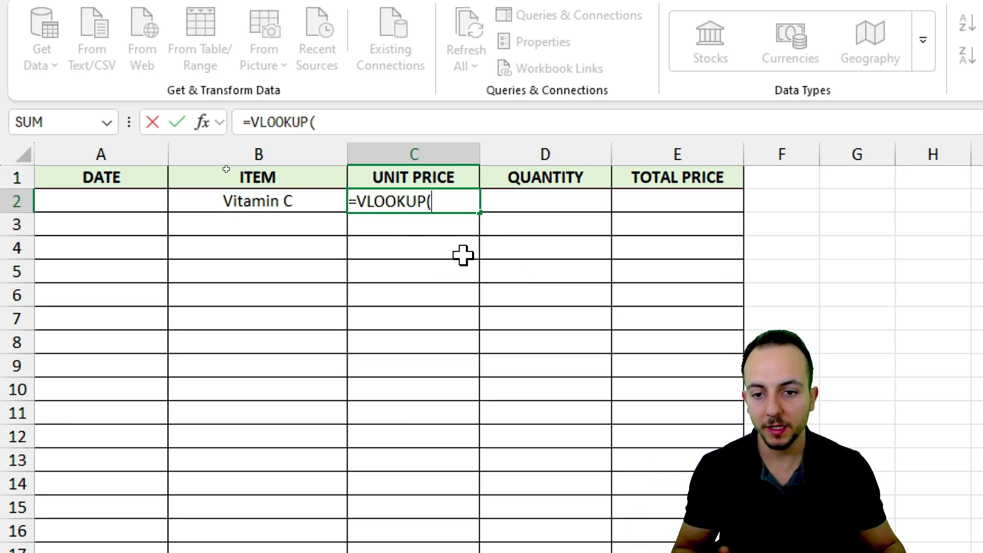
click(276, 202)
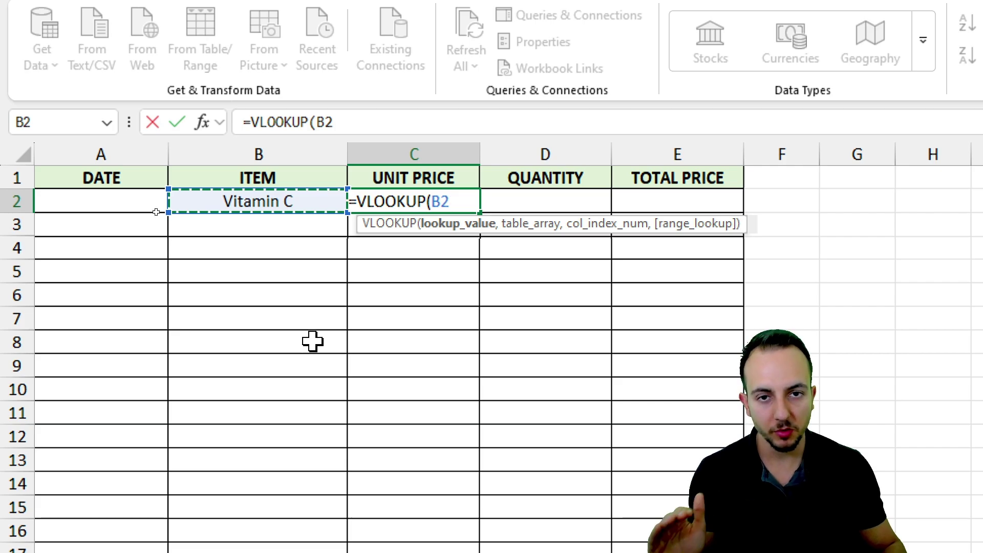
text(,)
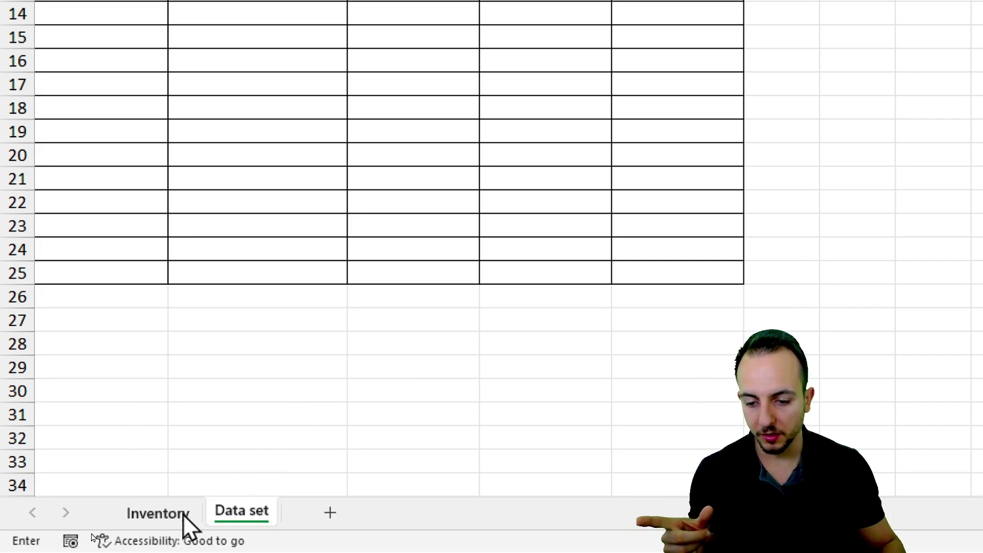
click(183, 514)
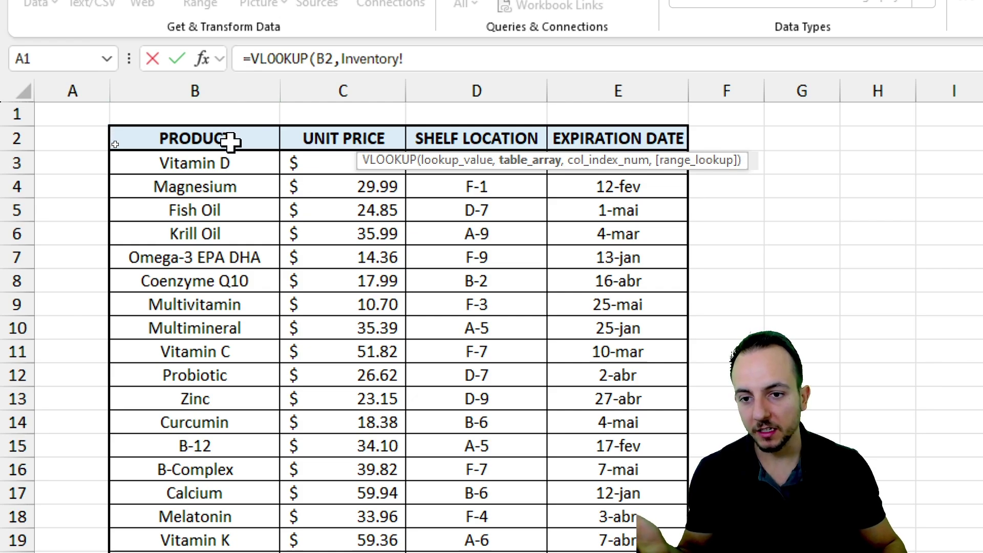
- Set the VLOOKUP table array to the entire columns B through E of the Inventory sheet
drag(226, 130, 180, 552)
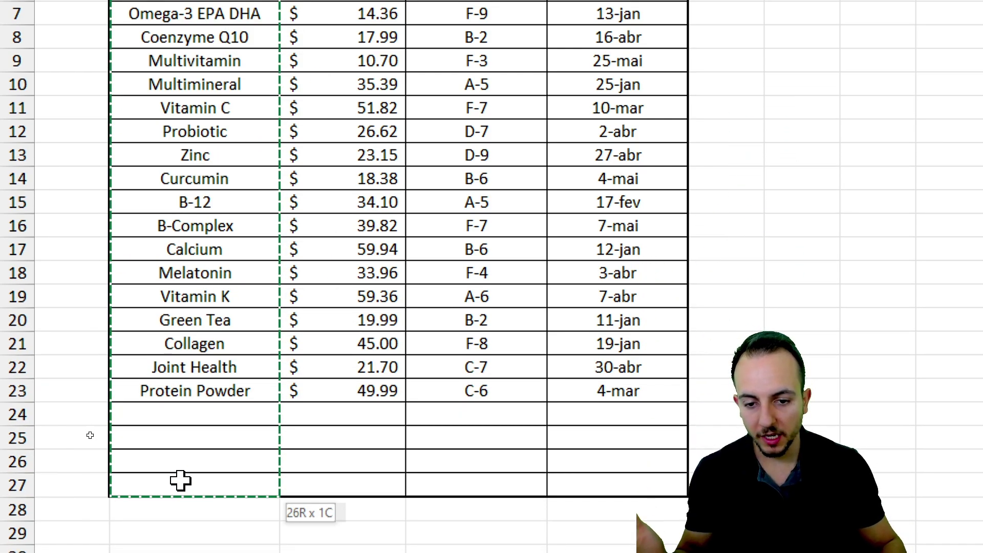
drag(180, 480, 614, 481)
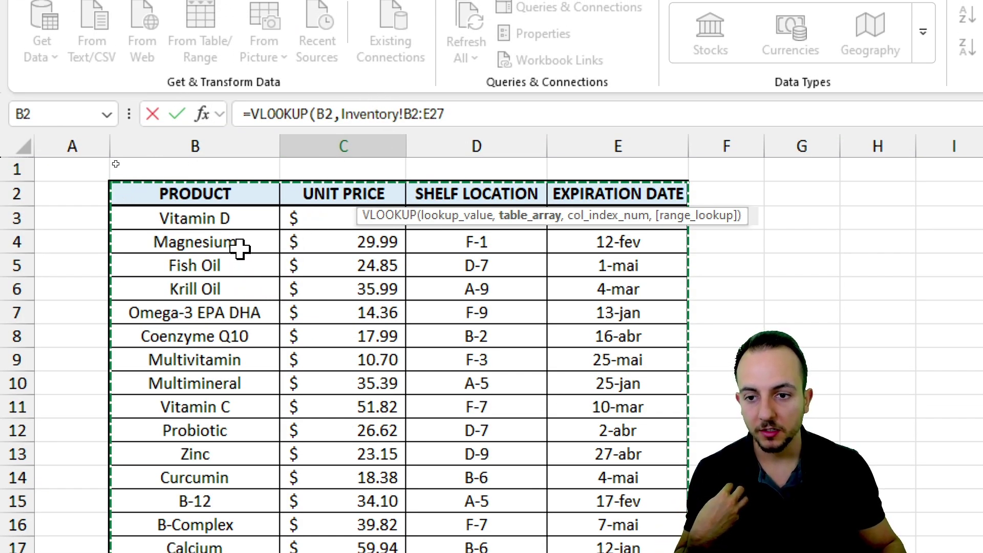
click(219, 137)
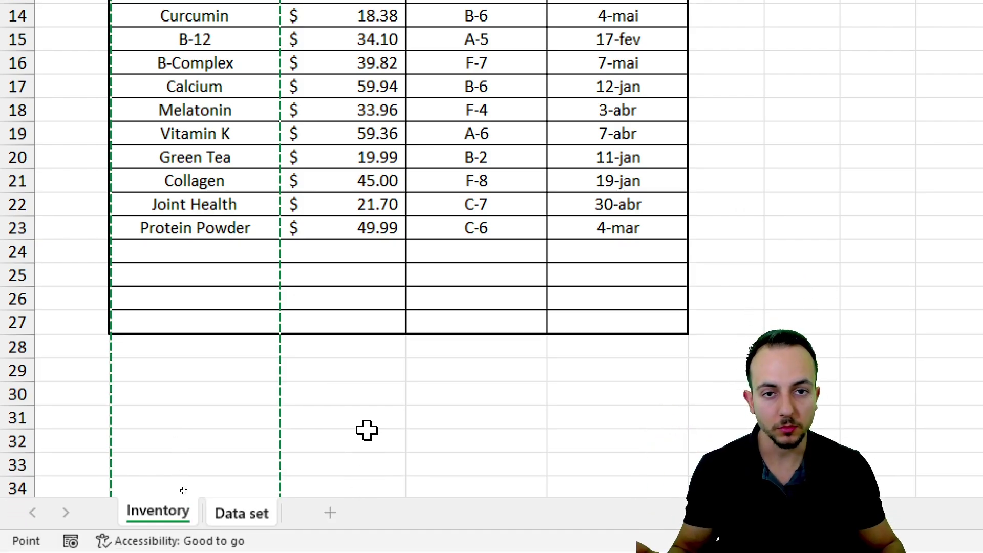
scroll(336, 401, down, 11)
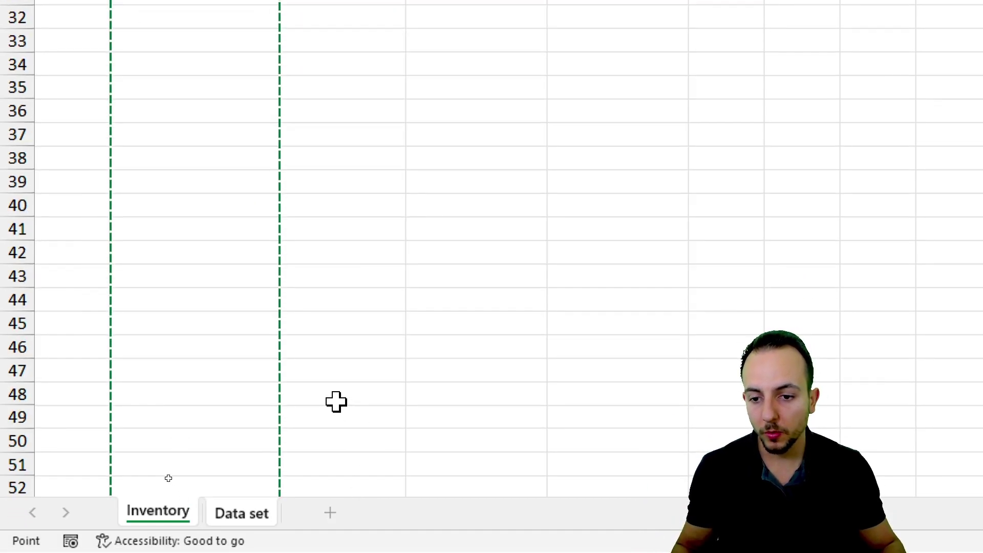
scroll(340, 418, down, 1)
scroll(340, 416, up, 3)
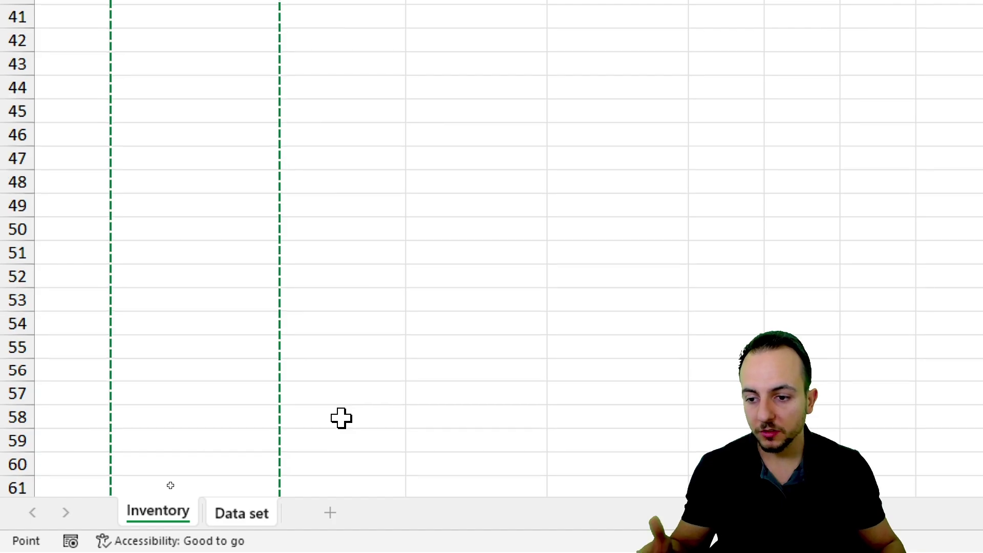
scroll(346, 402, up, 9)
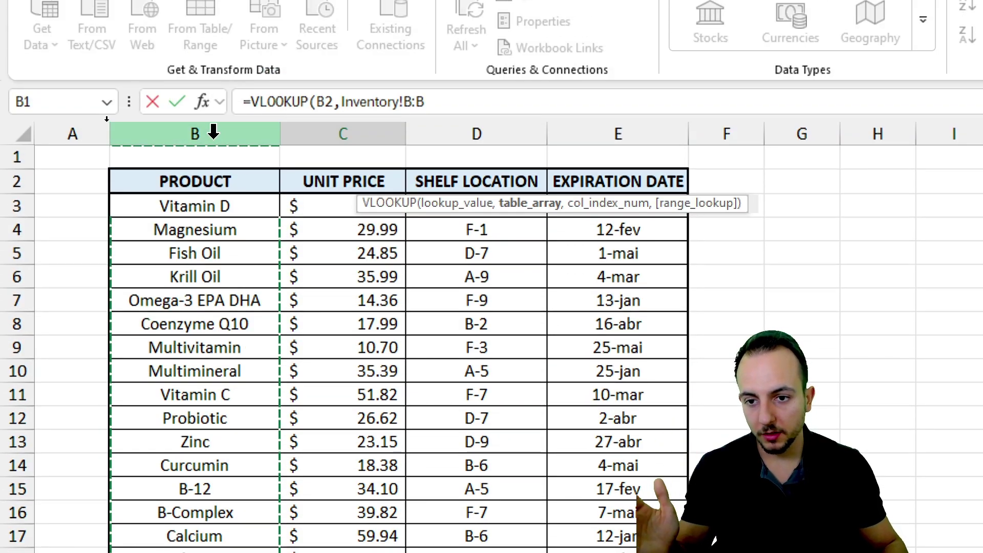
drag(213, 132, 623, 134)
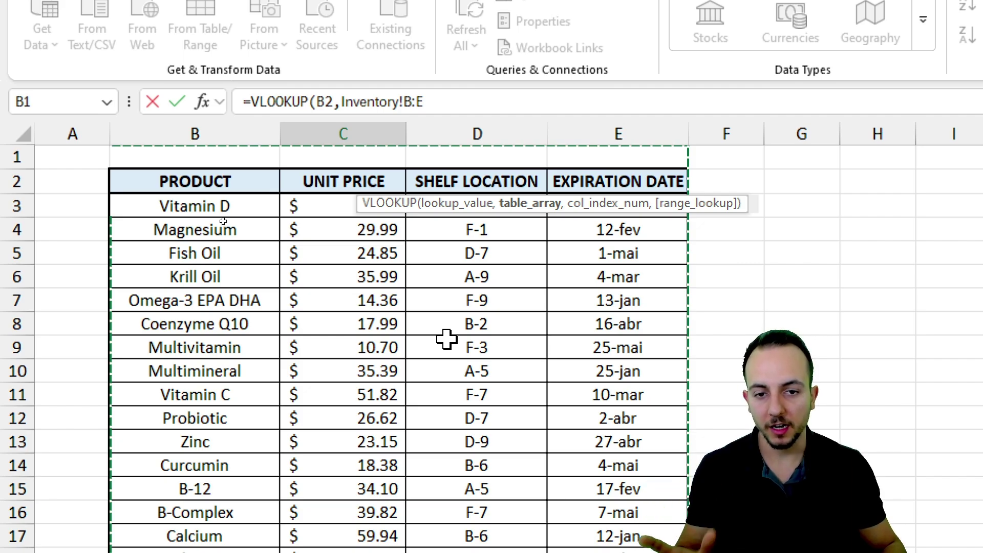
text(,)
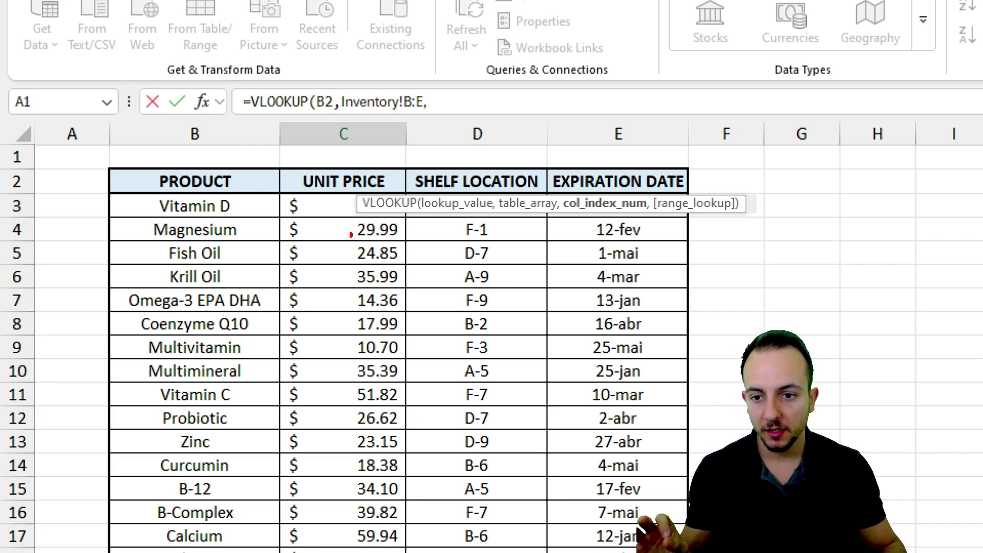
mouse_move(214, 201)
mouse_down()
mouse_move(210, 253)
mouse_move(241, 256)
mouse_up()
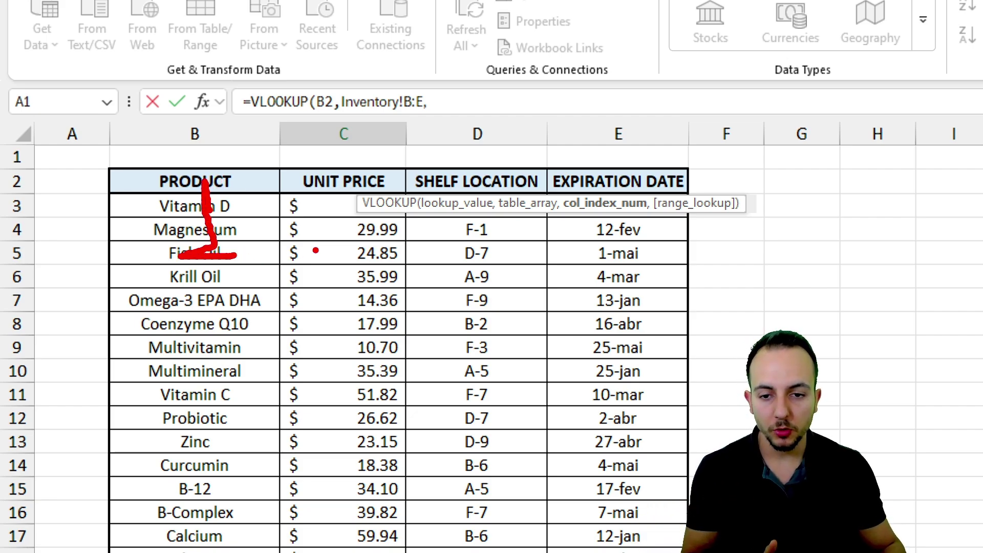
mouse_move(320, 223)
mouse_down()
mouse_move(371, 254)
mouse_move(379, 279)
mouse_up()
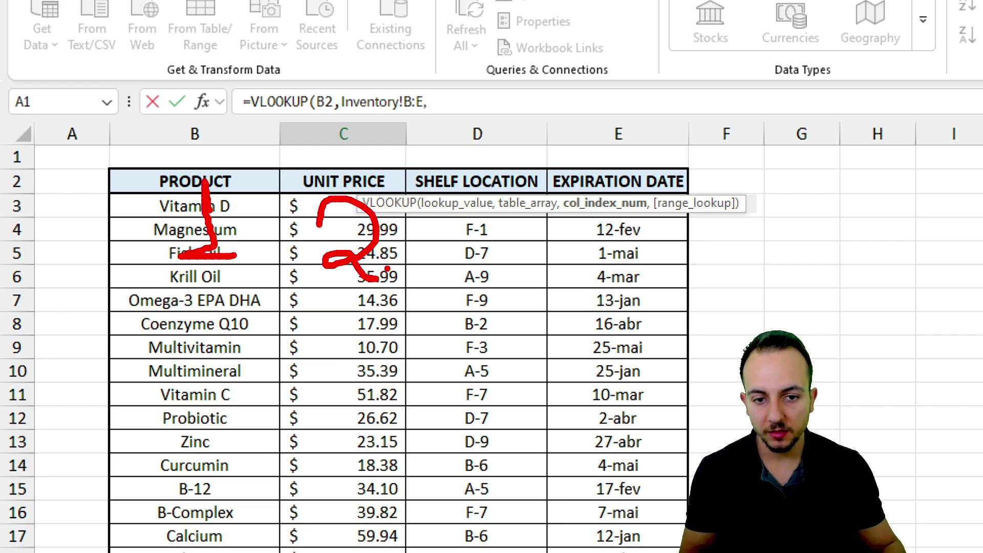
mouse_move(455, 220)
mouse_down()
mouse_move(502, 231)
mouse_move(453, 280)
mouse_up()
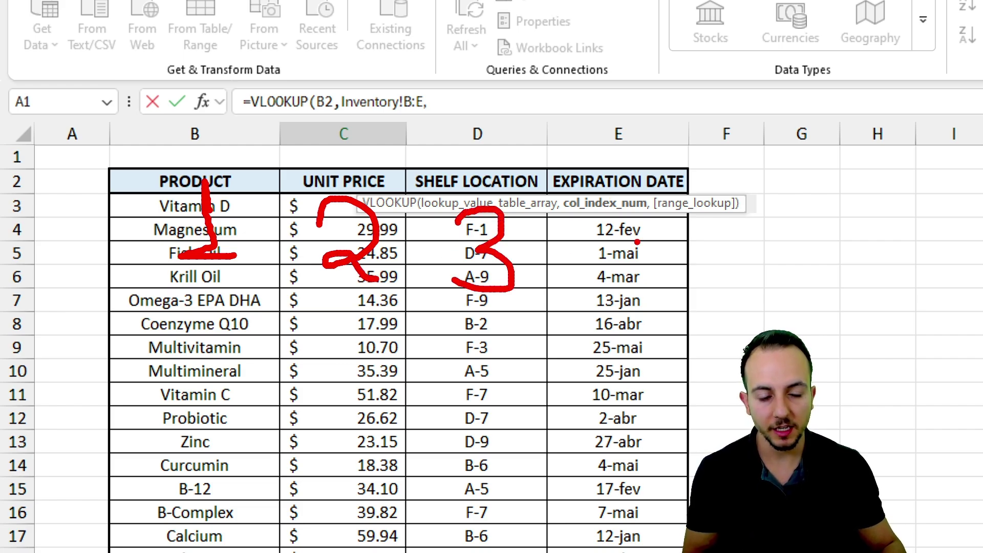
mouse_move(646, 245)
mouse_down()
mouse_move(594, 246)
mouse_move(607, 297)
mouse_up()
key(e)
mouse_move(320, 259)
mouse_down()
mouse_move(356, 248)
mouse_move(332, 284)
mouse_move(399, 293)
mouse_up()
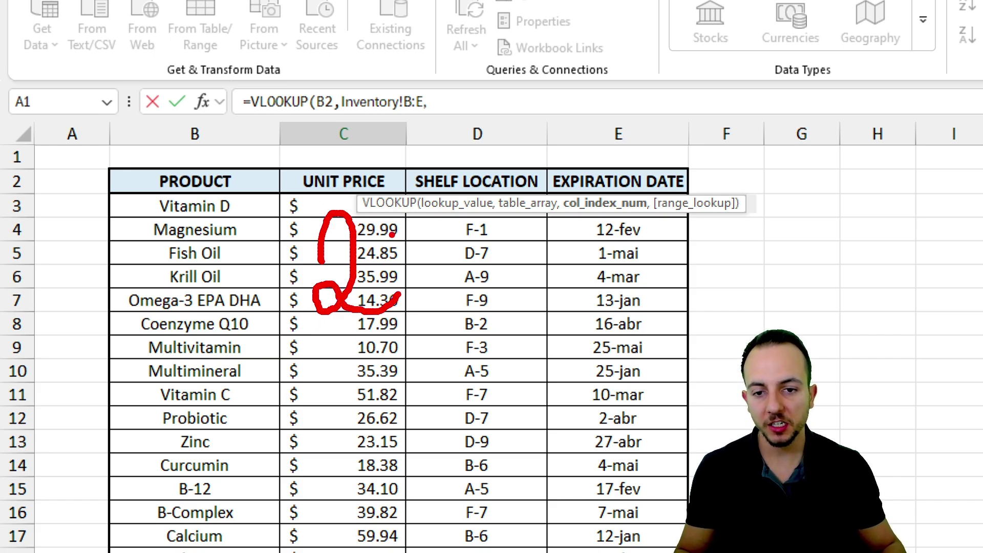
mouse_move(284, 121)
mouse_down()
mouse_move(268, 322)
mouse_move(406, 389)
mouse_move(406, 114)
mouse_up()
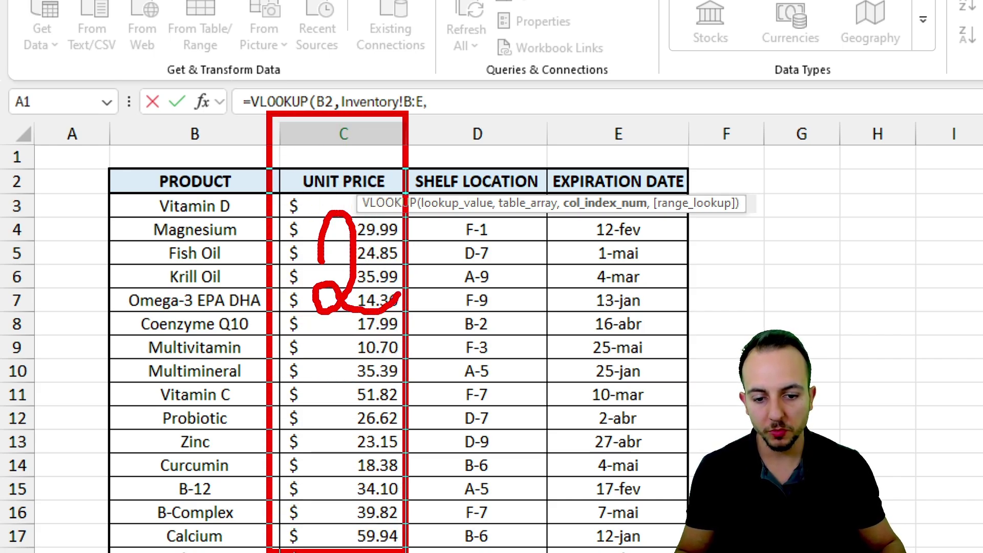
key(ctrl+z)
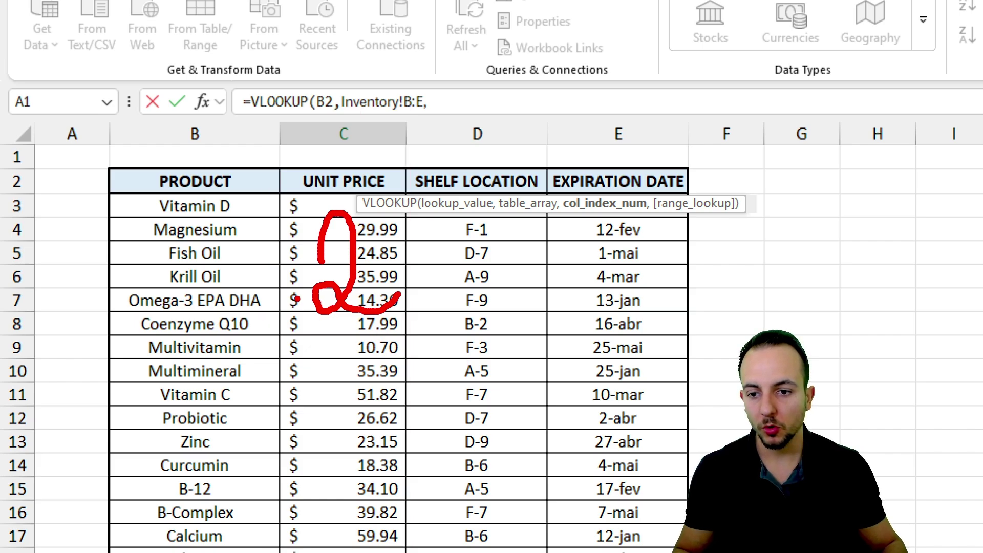
key(ctrl+z)
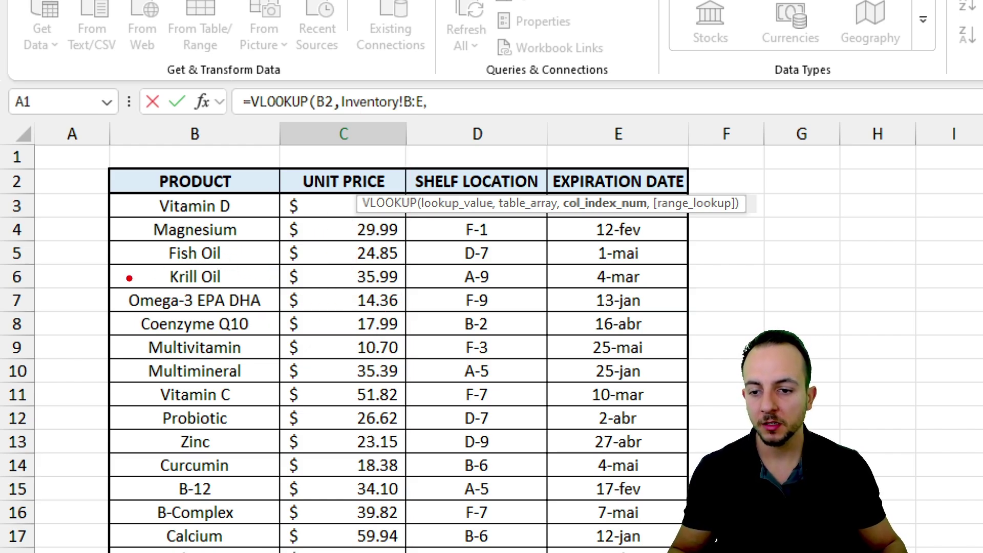
mouse_move(117, 280)
mouse_down()
mouse_move(117, 289)
mouse_move(116, 280)
mouse_up()
mouse_move(254, 310)
mouse_down()
mouse_move(269, 316)
mouse_move(312, 279)
mouse_move(338, 298)
mouse_up()
drag(315, 312, 338, 300)
key(Escape)
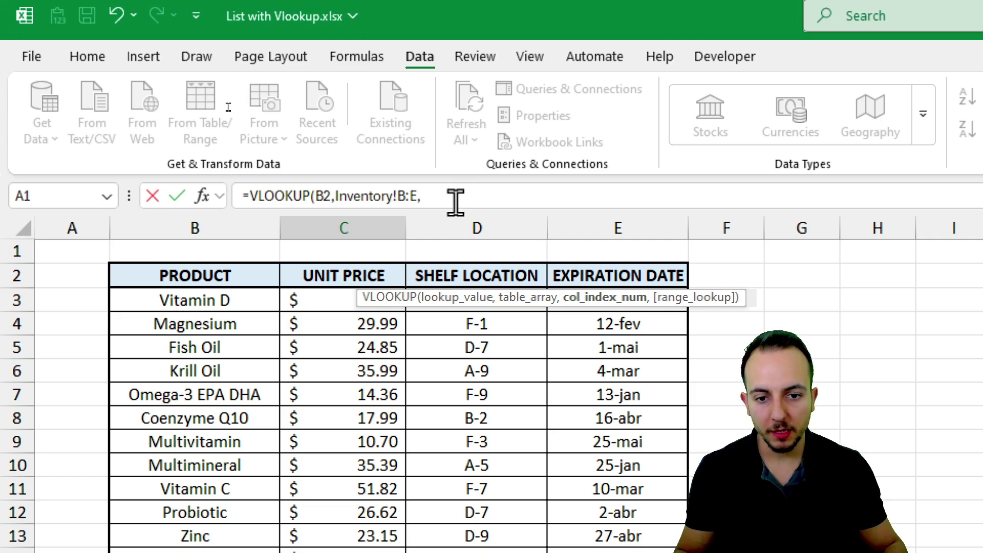
- Complete the VLOOKUP in C2 with column index 2 and FALSE for an exact match
text(2,)
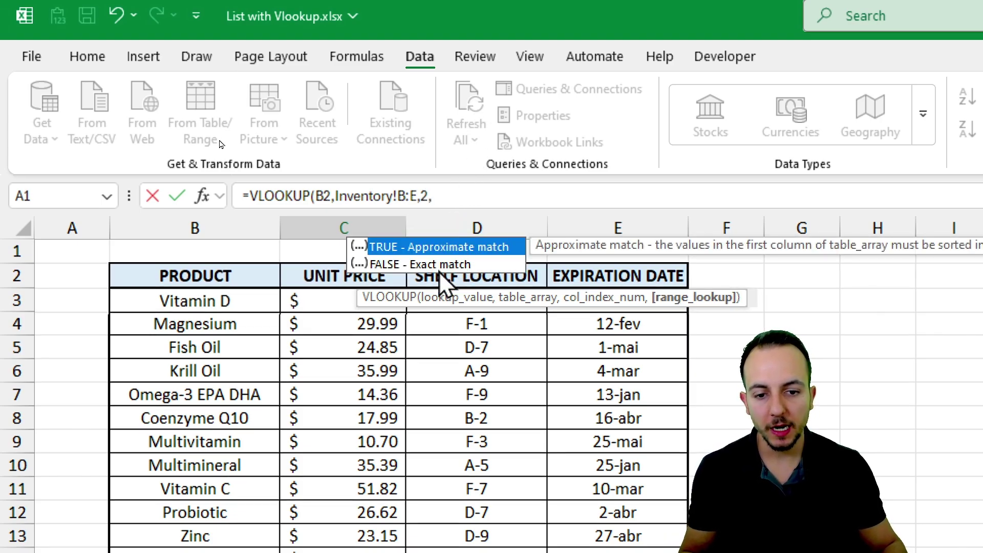
click(429, 265)
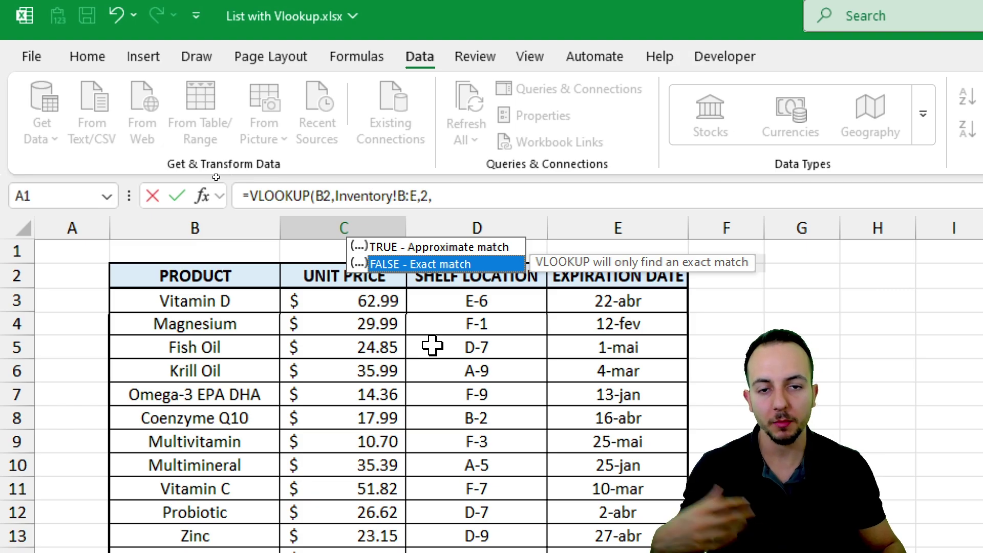
double_click(420, 265)
key(Return)
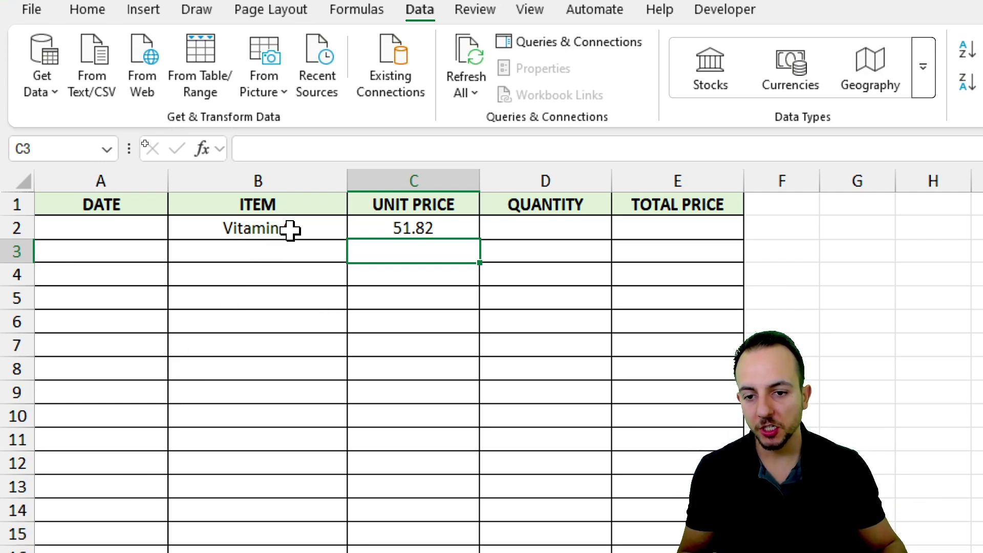
- Choose Zinc from the ITEM dropdown in B2 and check the looked-up unit price in C2
click(285, 276)
click(357, 231)
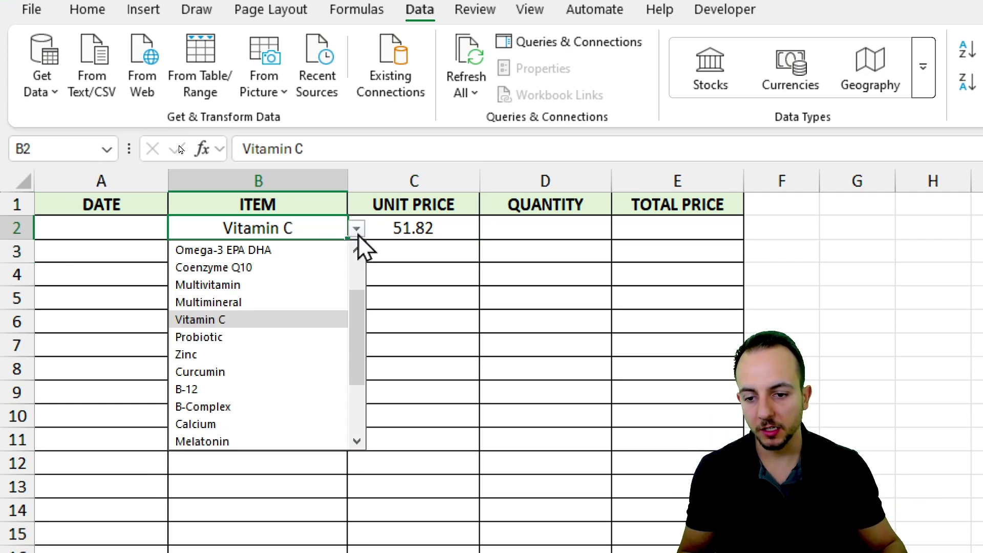
click(272, 352)
click(396, 234)
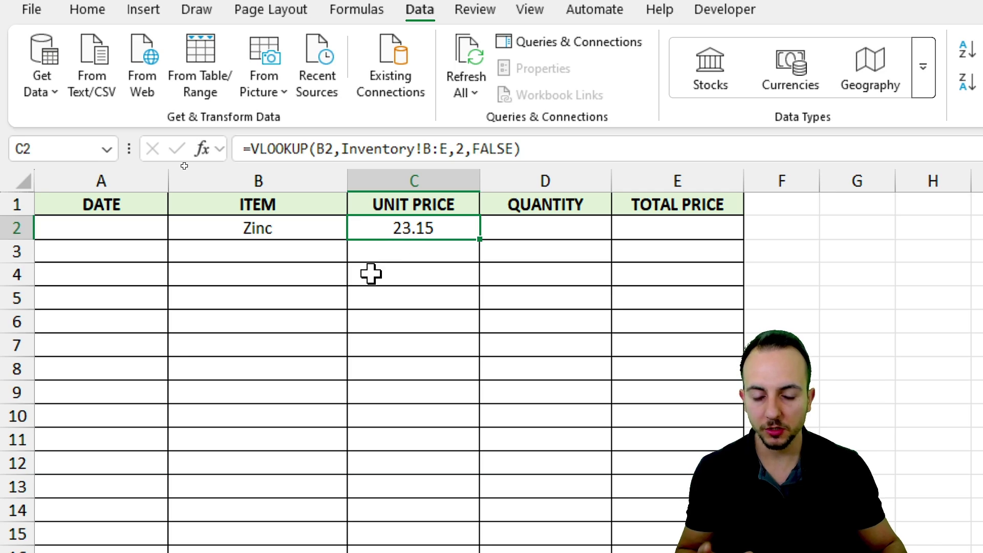
mouse_move(436, 213)
mouse_down()
mouse_move(387, 205)
mouse_move(476, 223)
mouse_move(403, 210)
mouse_up()
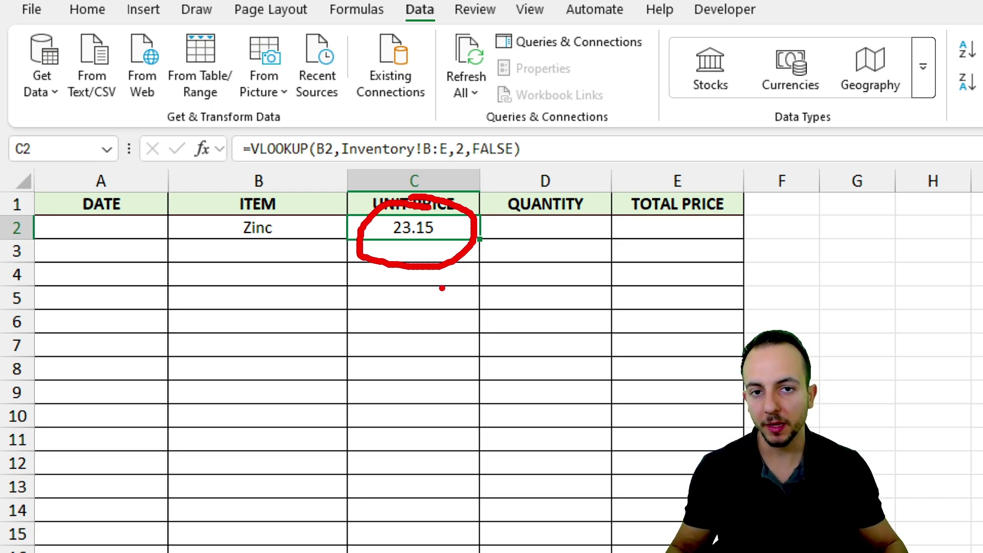
key(Escape)
key(ctrl+2)
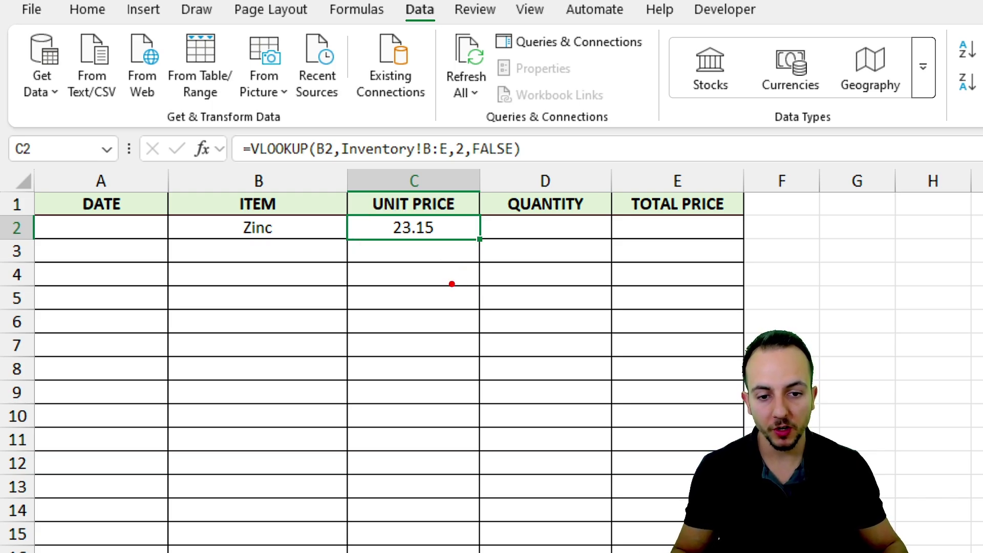
- Fill the VLOOKUP formula from C2 down the rest of the UNIT PRICE column
mouse_move(486, 228)
mouse_down()
mouse_move(464, 256)
mouse_move(484, 225)
mouse_up()
mouse_move(469, 339)
mouse_down()
mouse_move(469, 269)
mouse_move(469, 552)
mouse_move(461, 552)
mouse_up()
key(Escape)
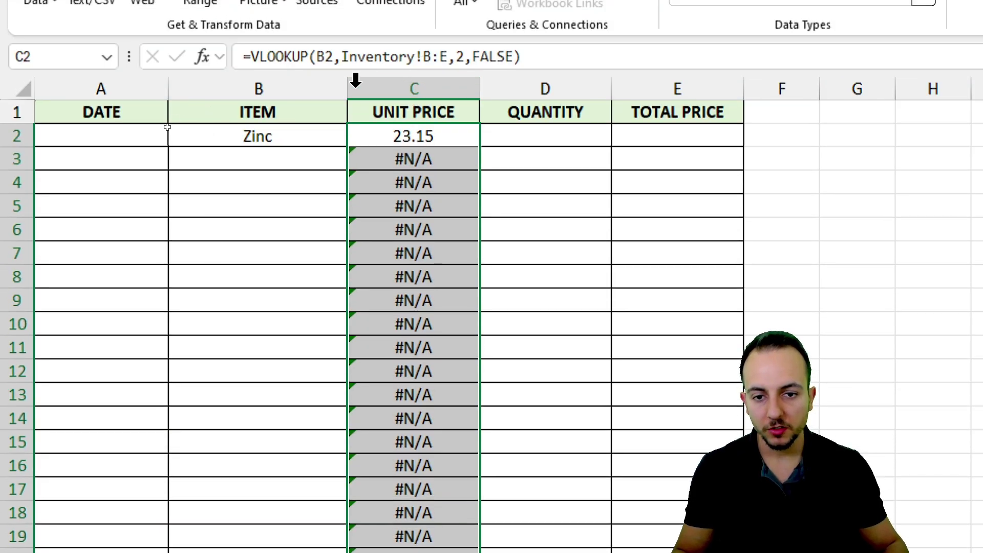
click(305, 0)
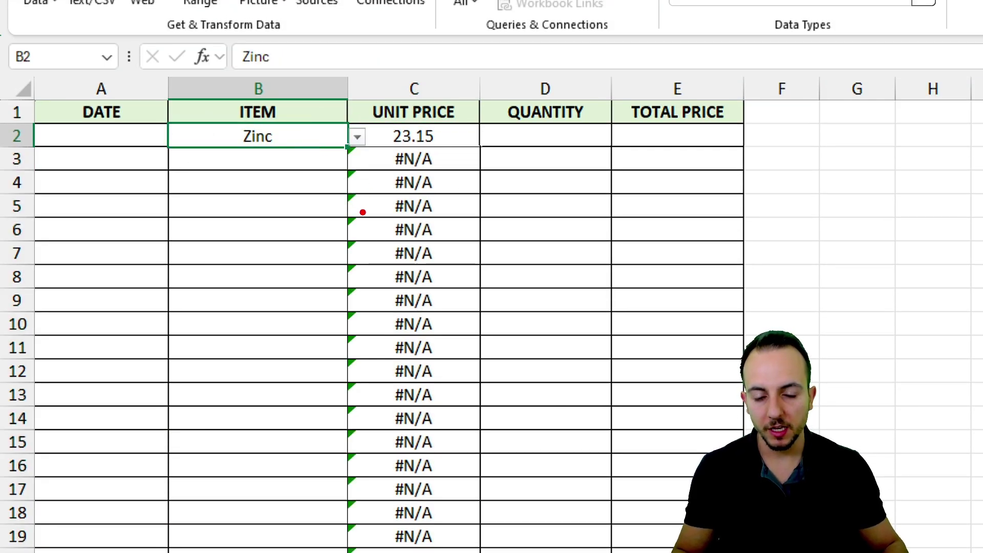
drag(368, 210, 306, 207)
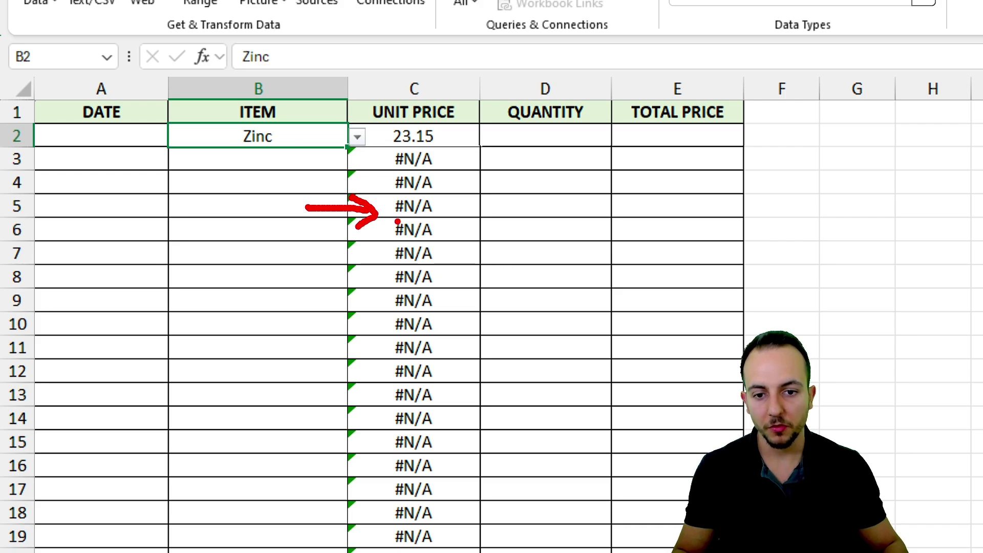
drag(392, 216, 436, 214)
mouse_move(281, 190)
mouse_down()
mouse_move(194, 217)
mouse_move(259, 185)
mouse_up()
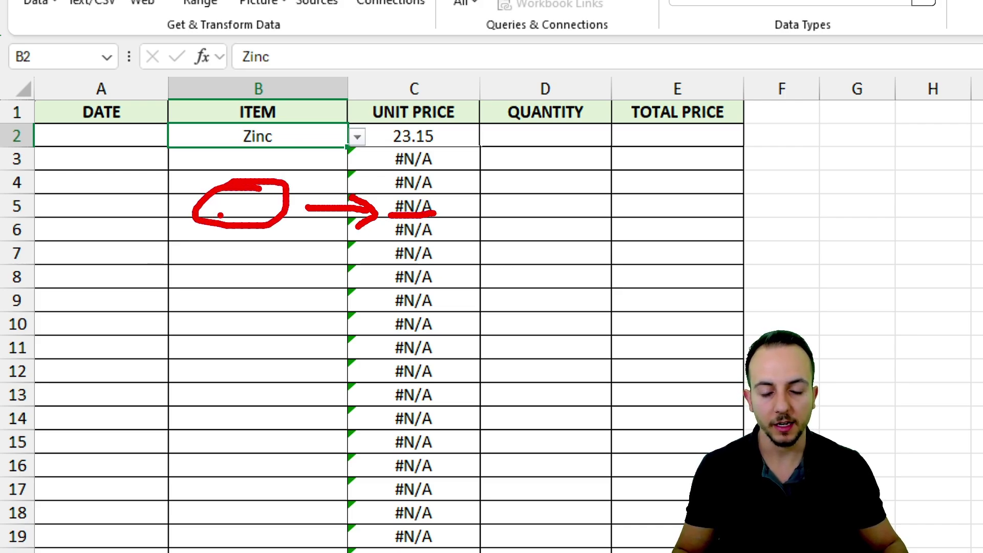
key(Escape)
- Choose Calcium from the ITEM dropdown in B5 and check its unit price formula in C5
click(254, 205)
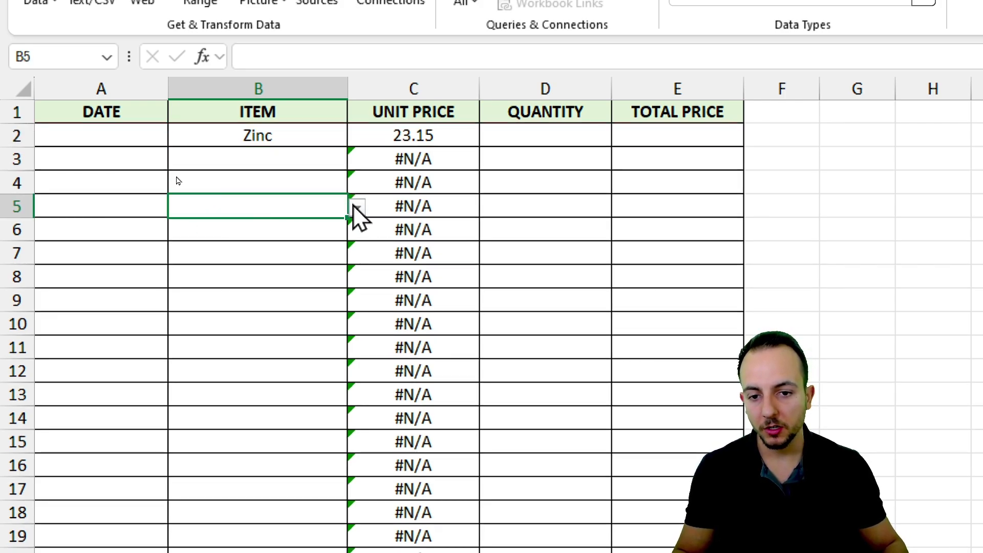
click(357, 207)
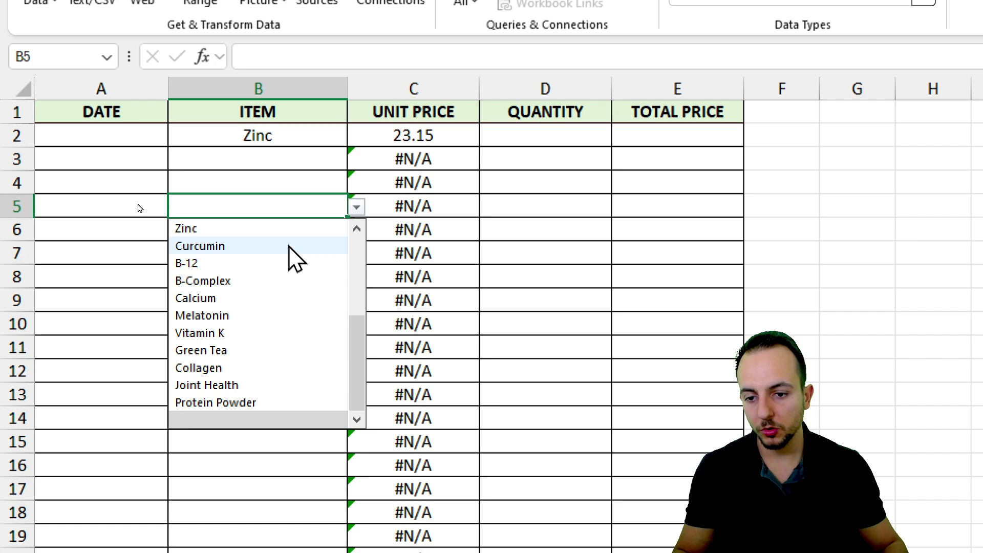
click(290, 302)
click(428, 204)
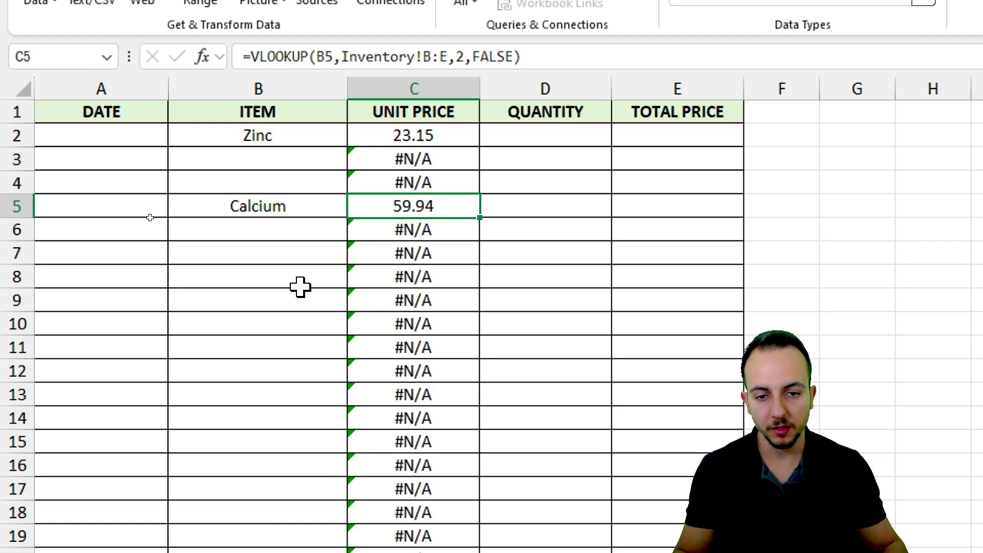
- Wrap the existing VLOOKUP in C2 in an IFERROR function, using the lookup as its value argument
mouse_move(436, 214)
mouse_down()
mouse_move(448, 279)
mouse_move(451, 441)
mouse_up()
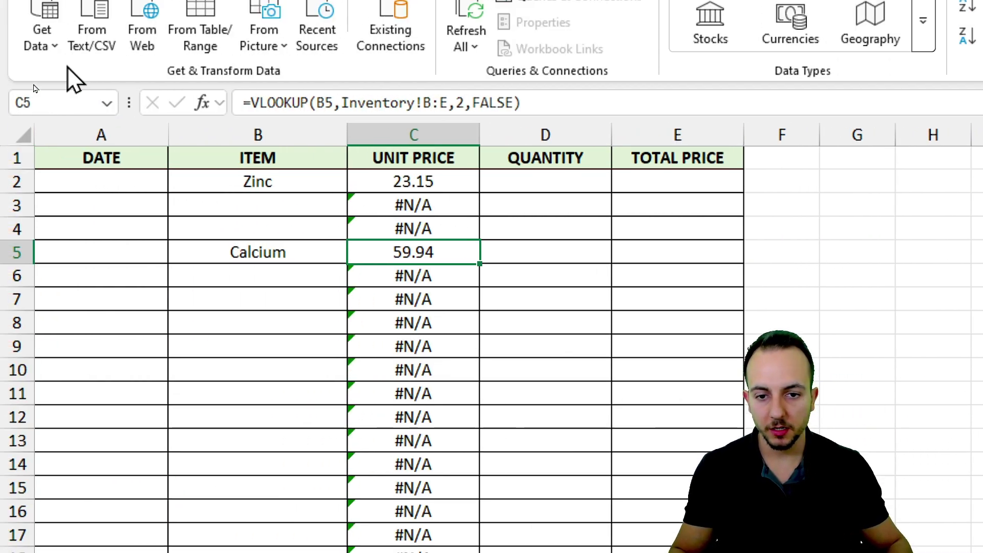
click(461, 181)
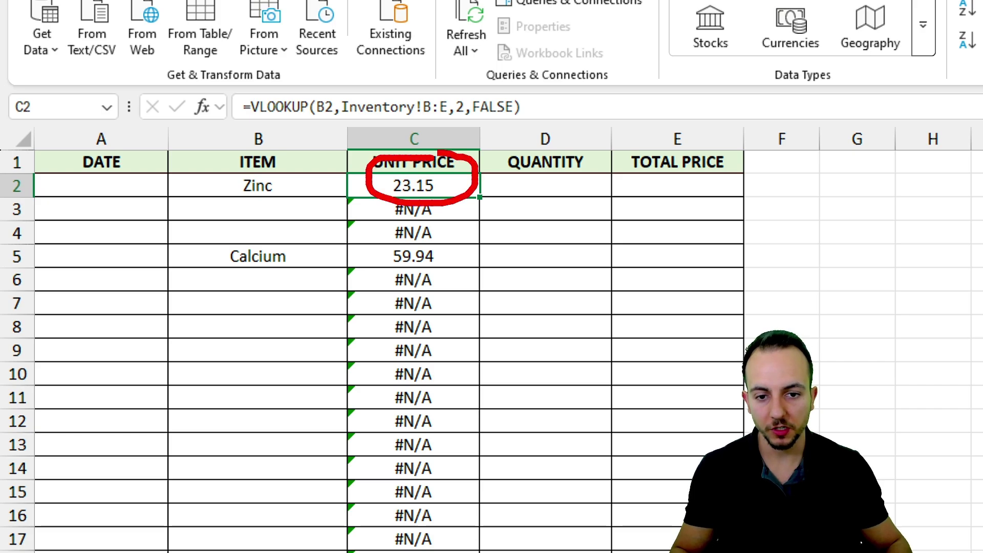
double_click(442, 184)
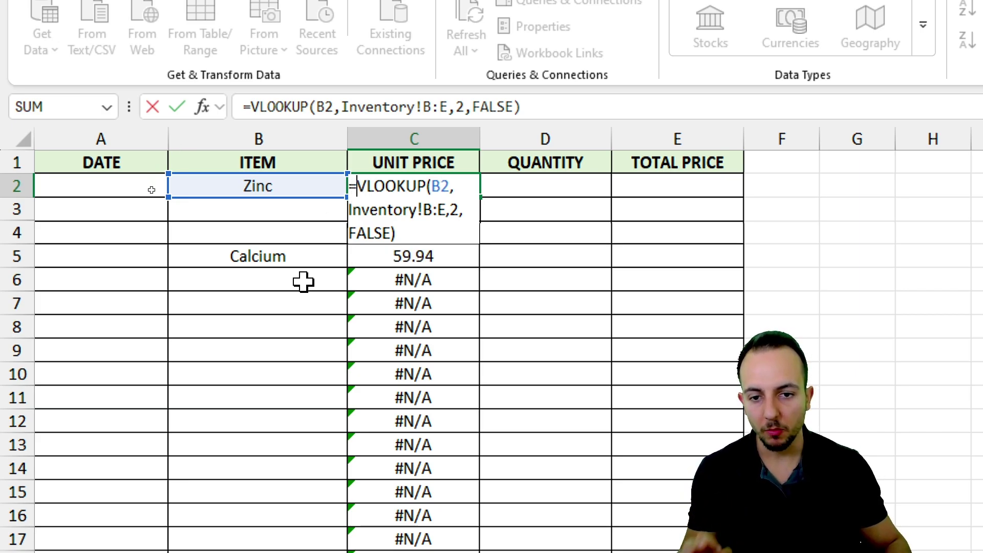
text(IFE)
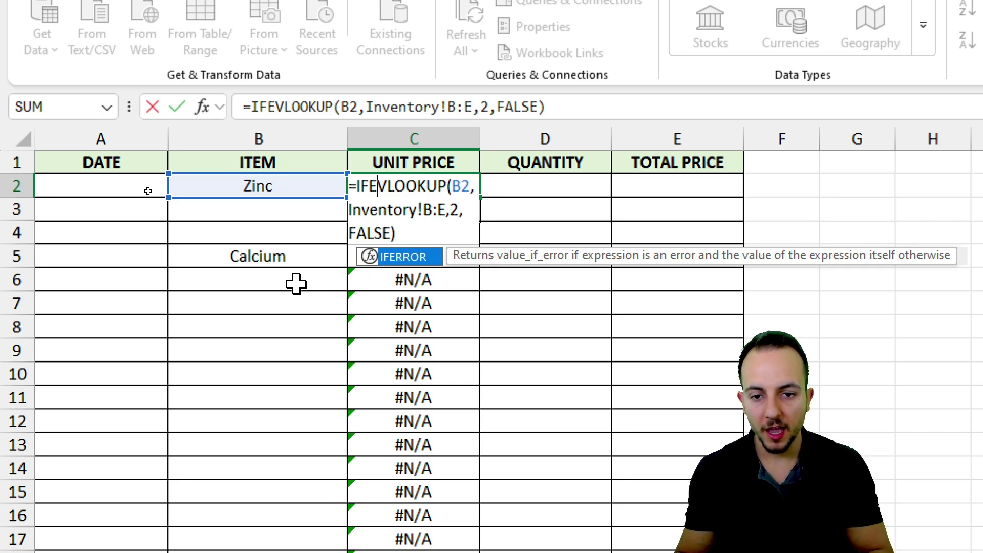
double_click(404, 256)
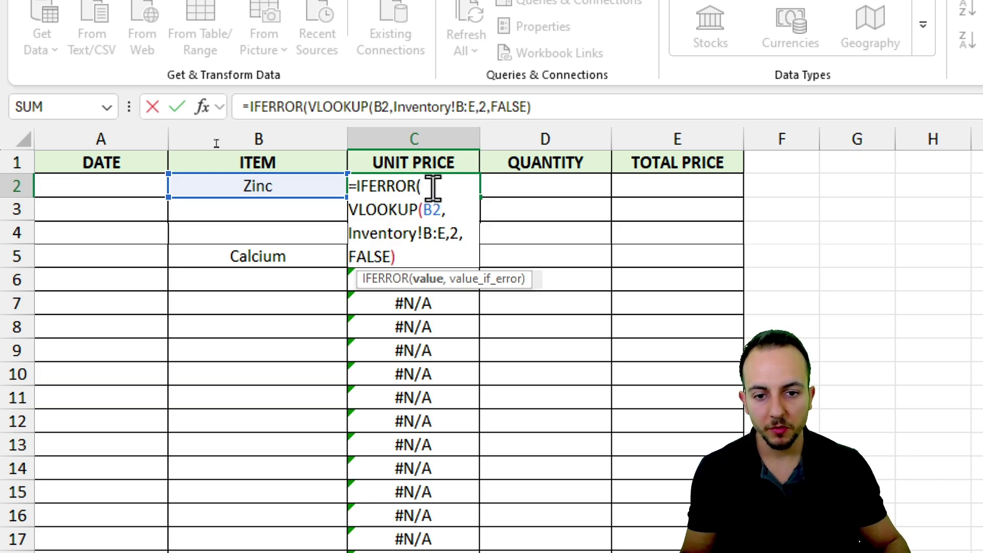
mouse_move(435, 192)
mouse_down()
mouse_move(417, 250)
mouse_move(437, 267)
mouse_move(413, 288)
mouse_up()
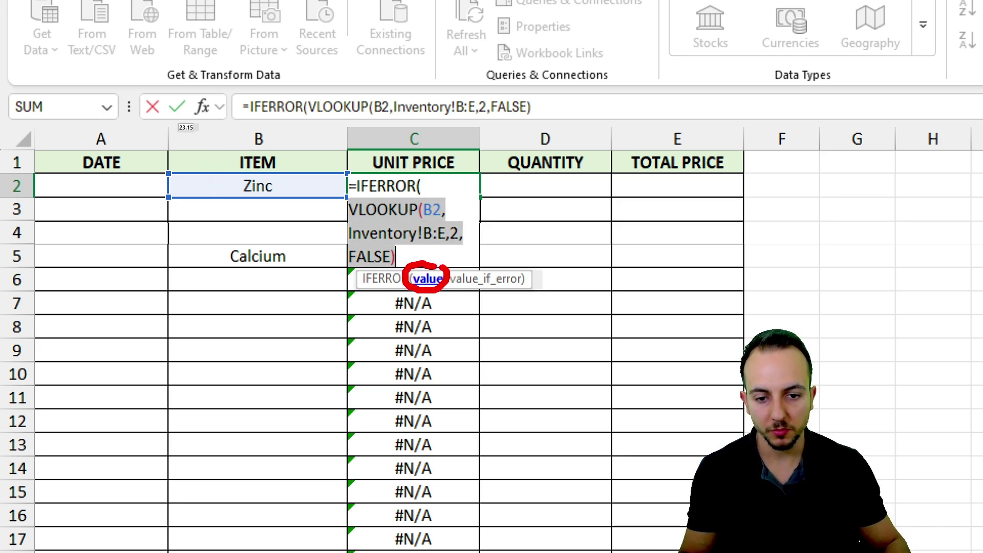
key(Escape)
click(418, 257)
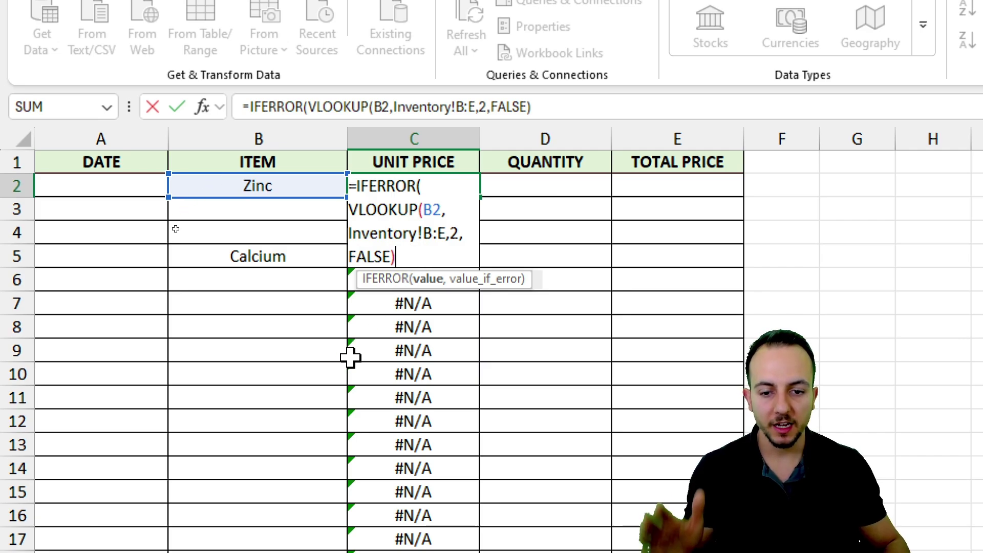
- Complete the IFERROR formula in C2 with "Select the item" as the value returned on an error
text(,)
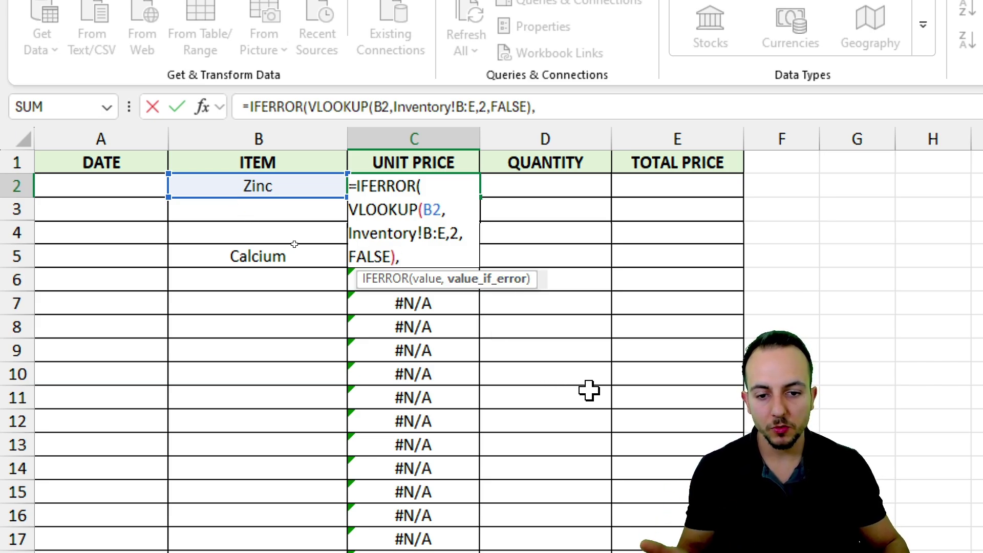
text(")
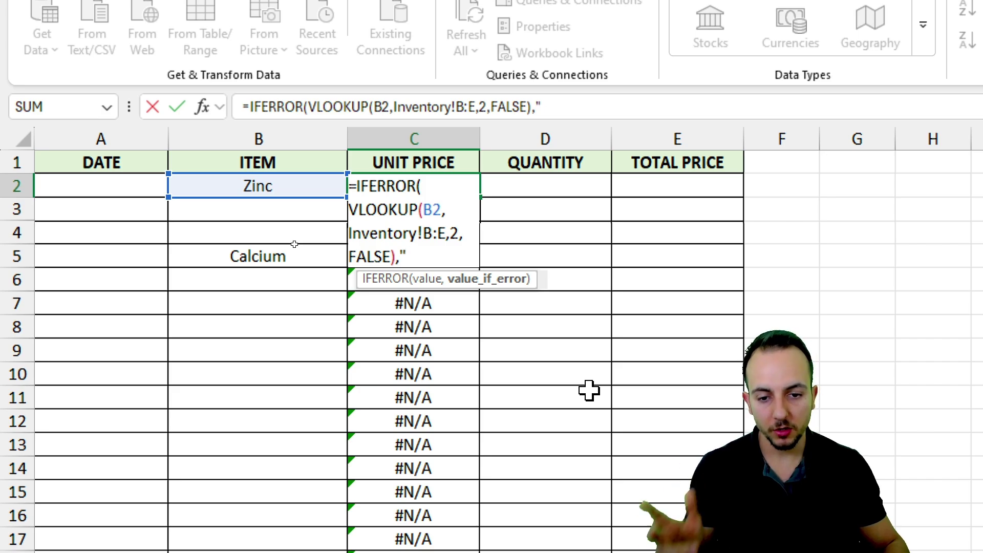
text(Selece)
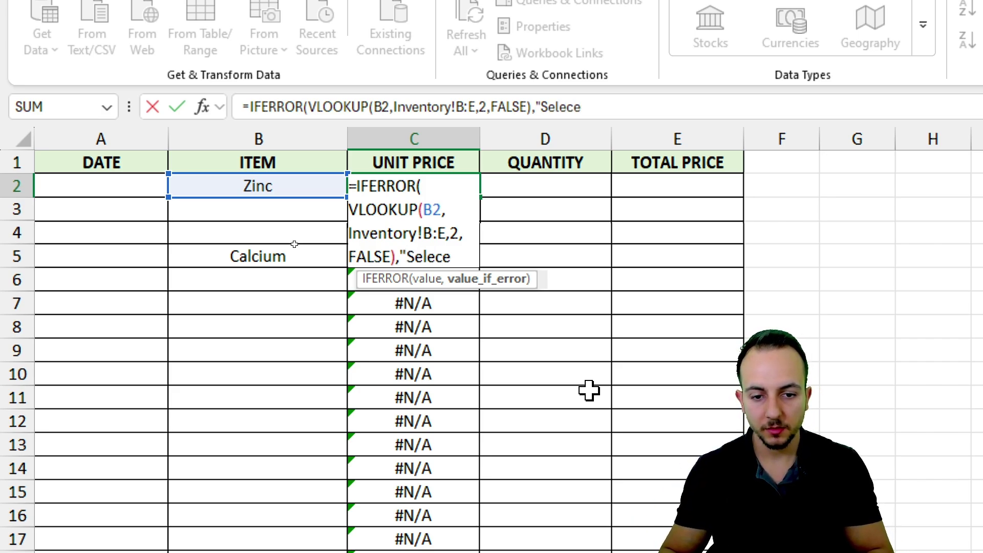
key(BackSpace)
text(t the item)
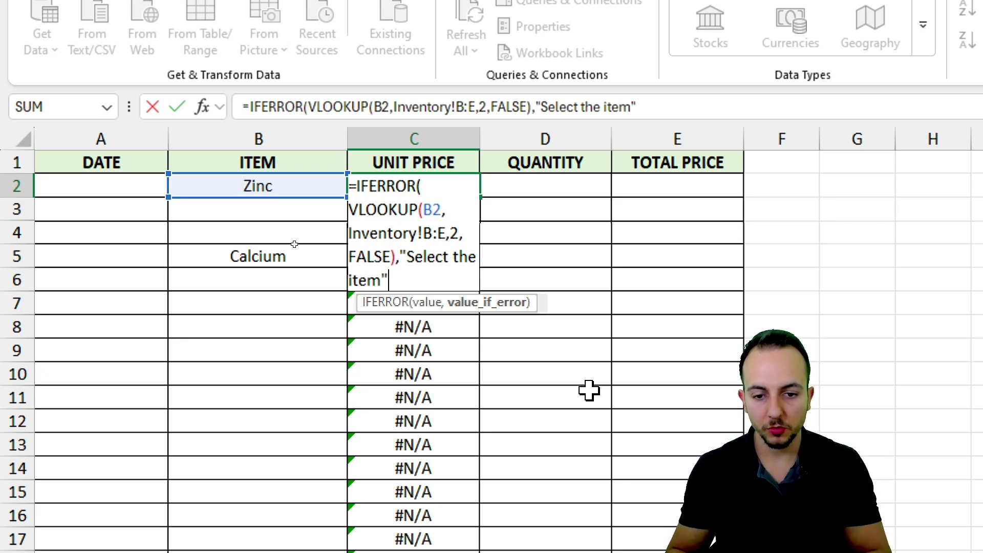
text("))
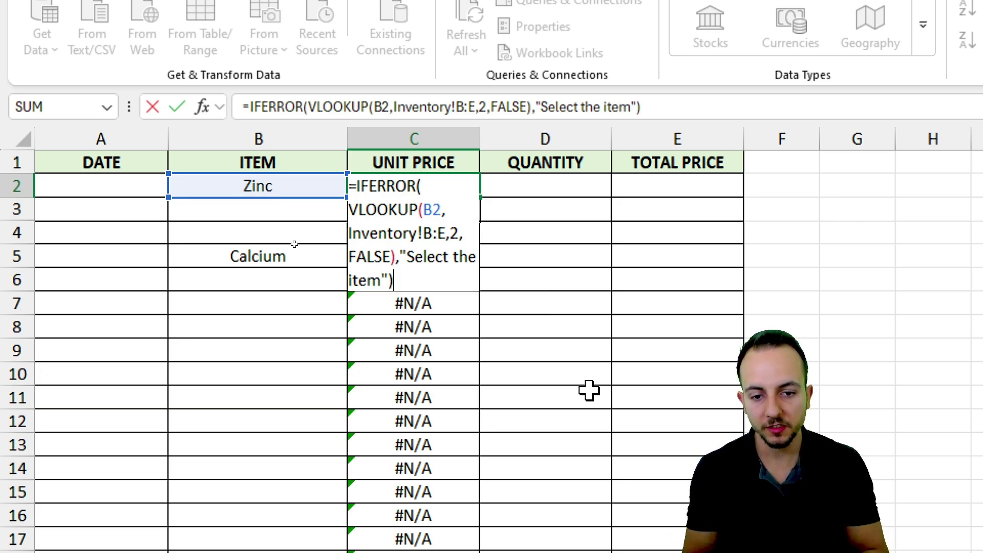
key(Return)
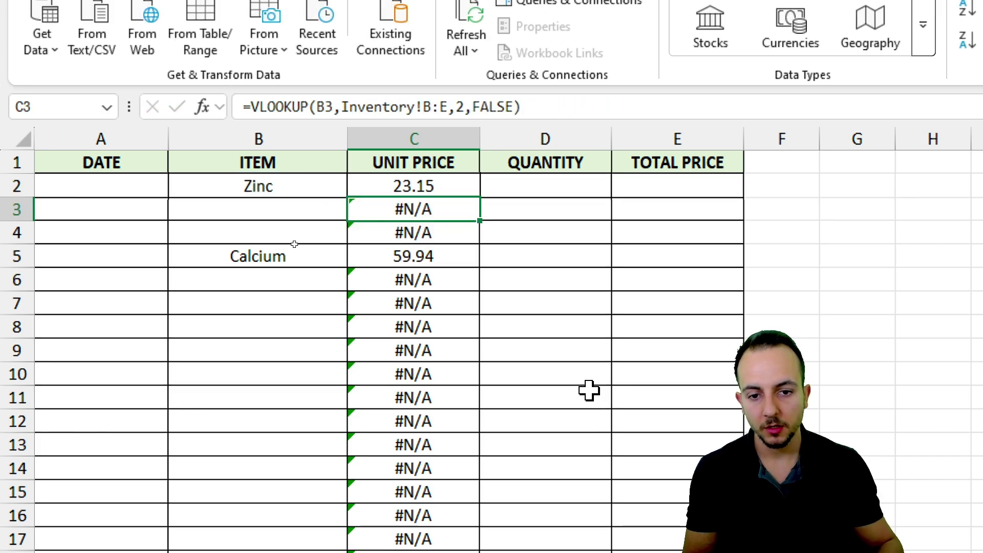
- Fill the IFERROR formula from C2 down the rest of the UNIT PRICE column
click(469, 187)
drag(469, 187, 456, 482)
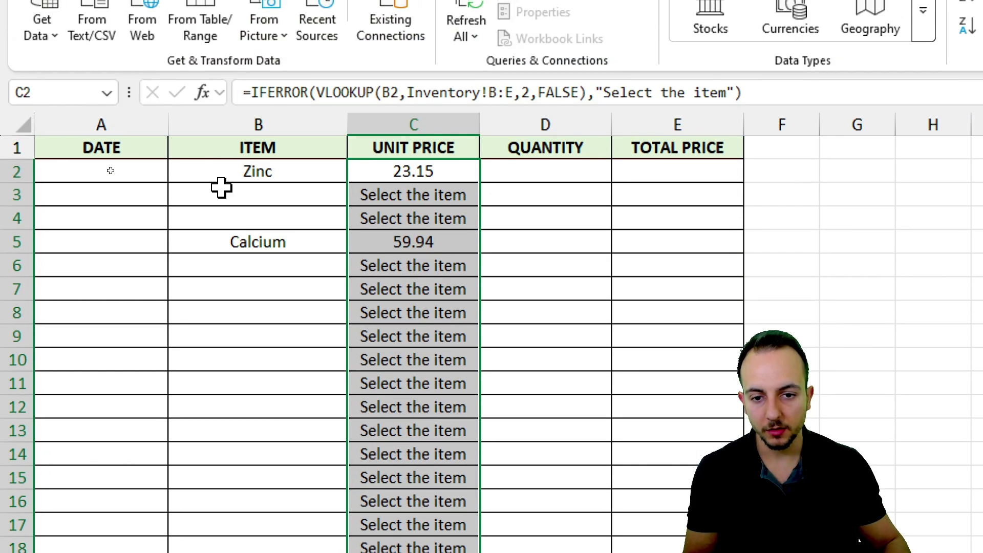
click(218, 243)
key(Left)
key(Down)
key(Down)
key(Down)
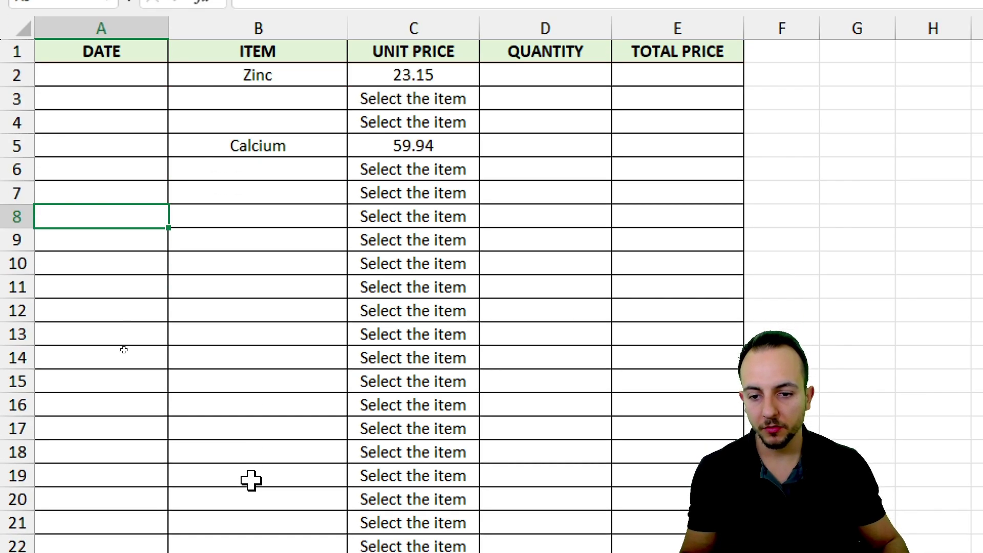
drag(246, 313, 297, 389)
drag(297, 283, 209, 210)
click(217, 274)
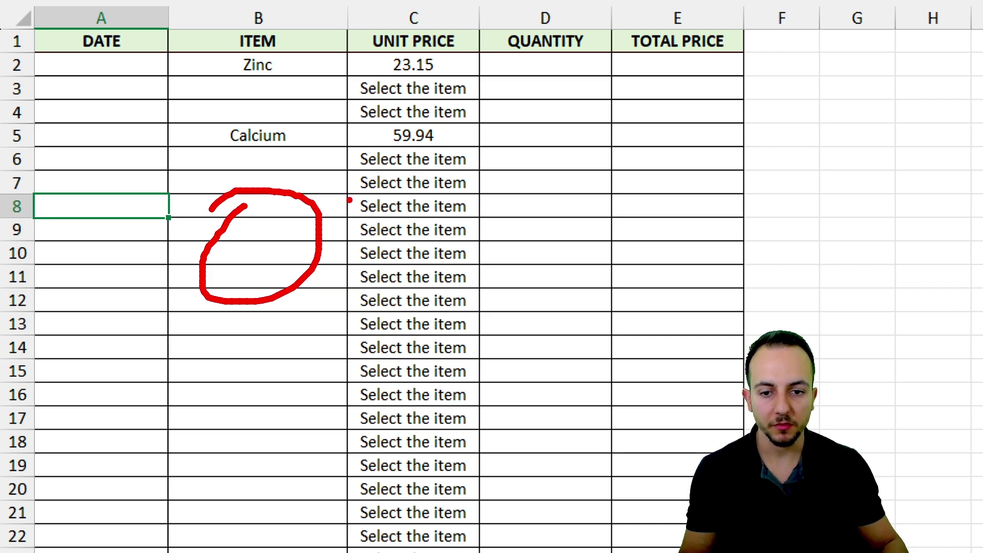
mouse_move(440, 181)
mouse_down()
mouse_move(483, 289)
mouse_move(426, 163)
mouse_up()
key(Escape)
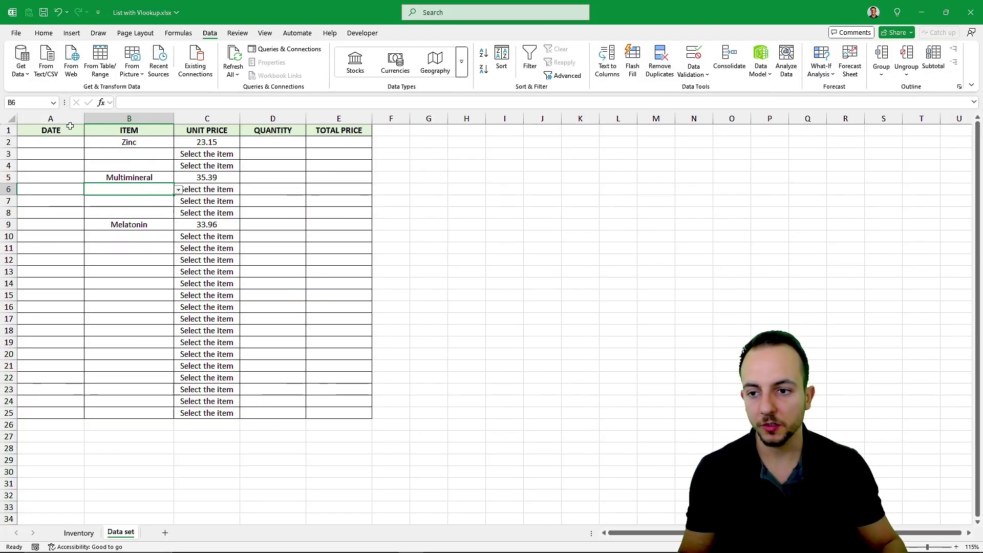
click(65, 126)
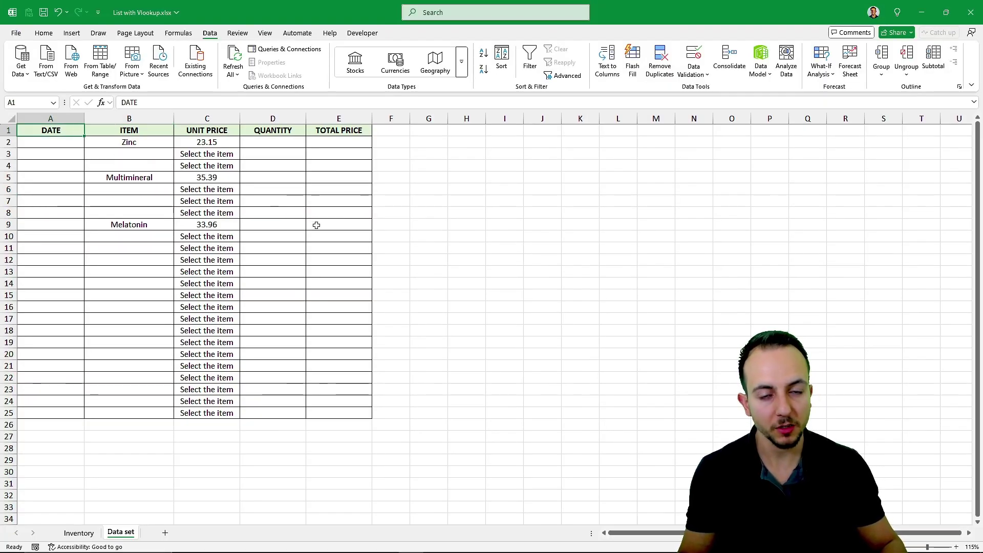